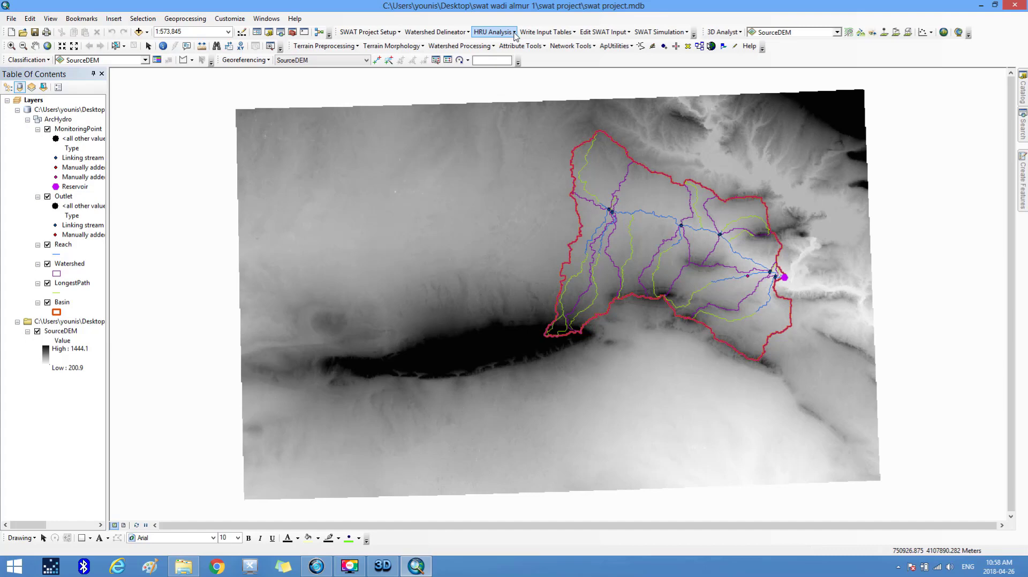
# - Open the Land Use/Soils/Slope Definition dialog from HRU Analysis, cancelling the ERDAS IMAGINE 2014 configuration
pyautogui.click(514, 33)
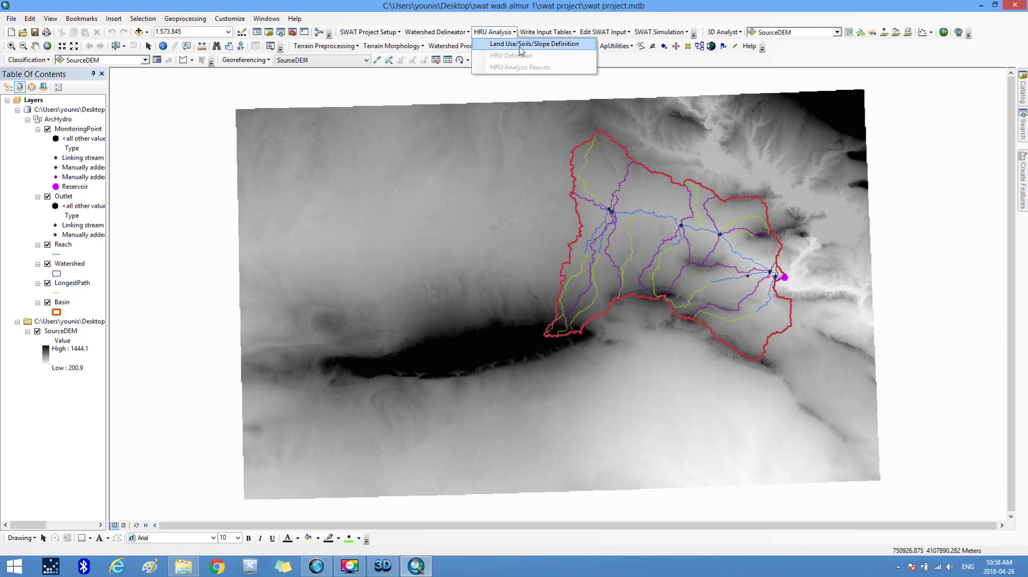
pyautogui.click(521, 49)
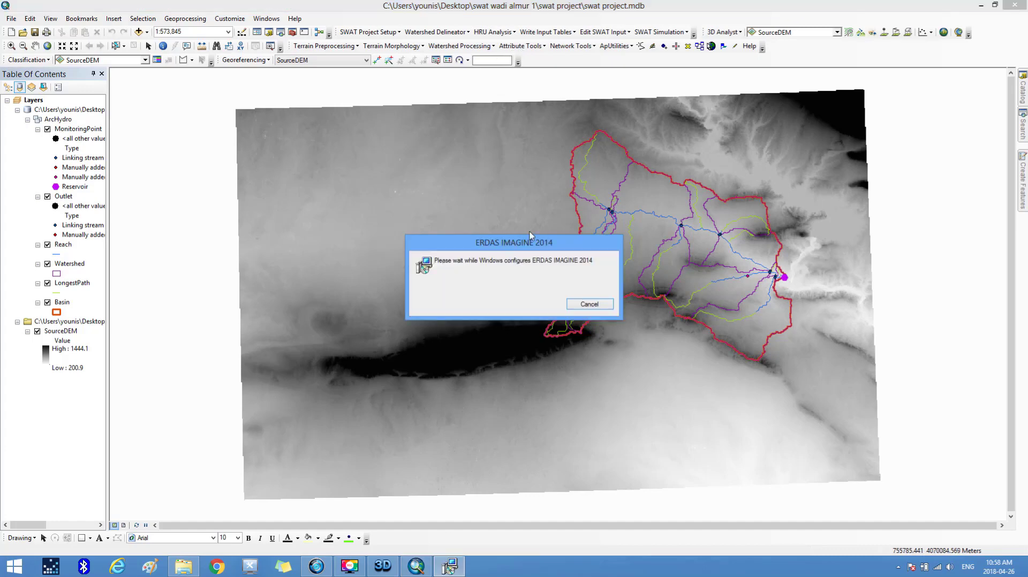
pyautogui.click(579, 304)
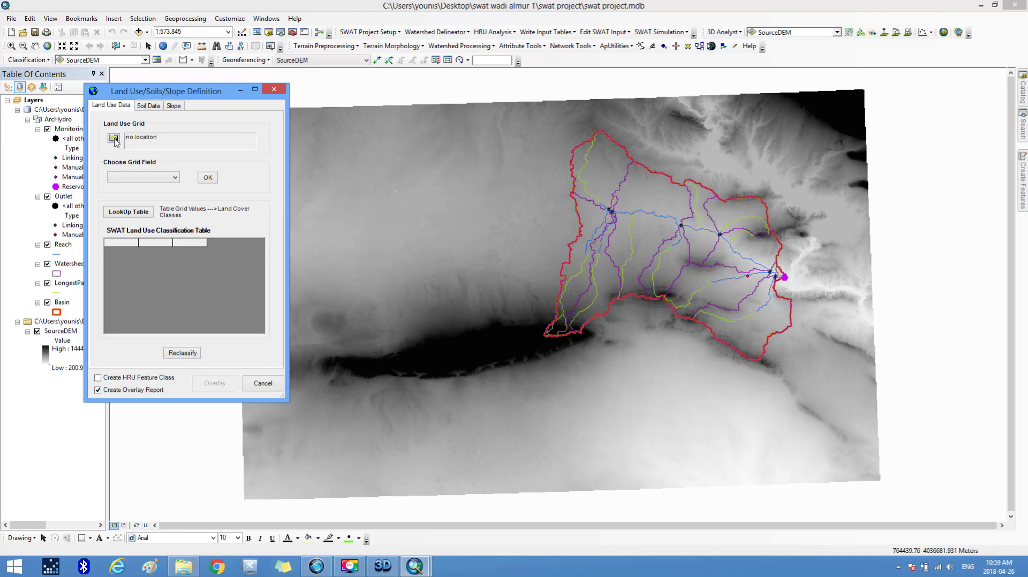
# - Choose to load the land use dataset from disk and confirm that the data is projected
pyautogui.click(114, 139)
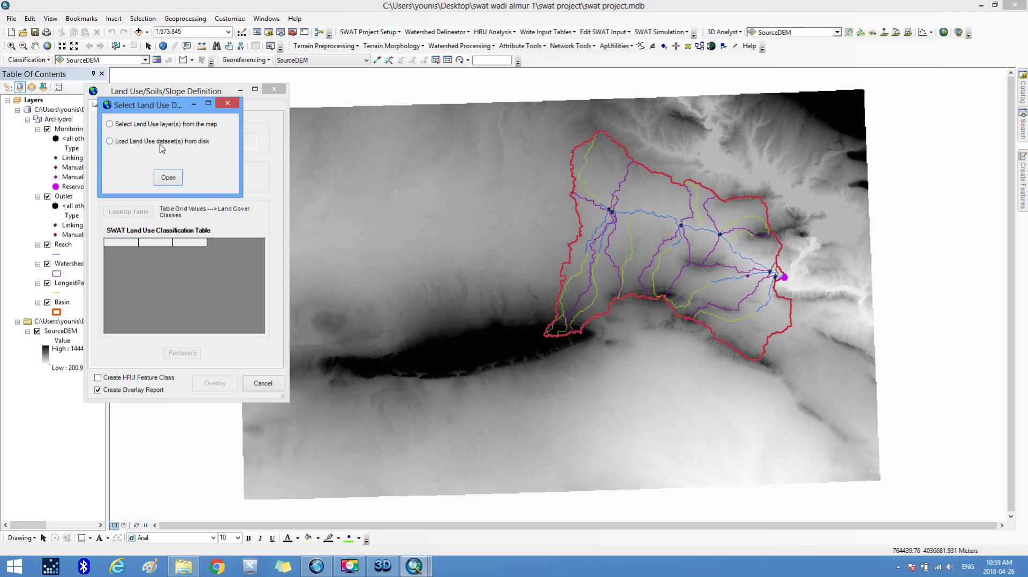
pyautogui.click(124, 141)
pyautogui.click(160, 176)
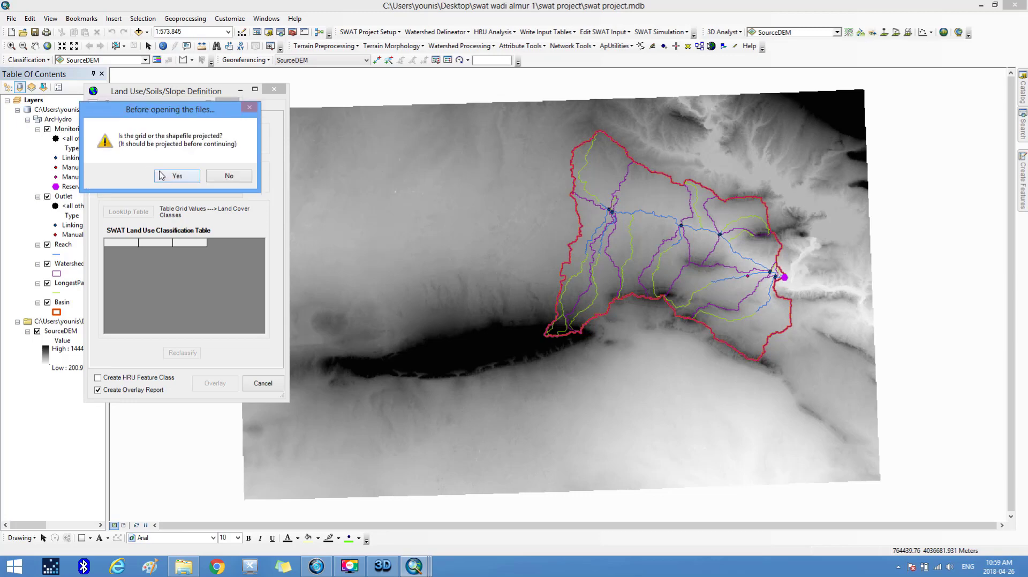
pyautogui.click(196, 181)
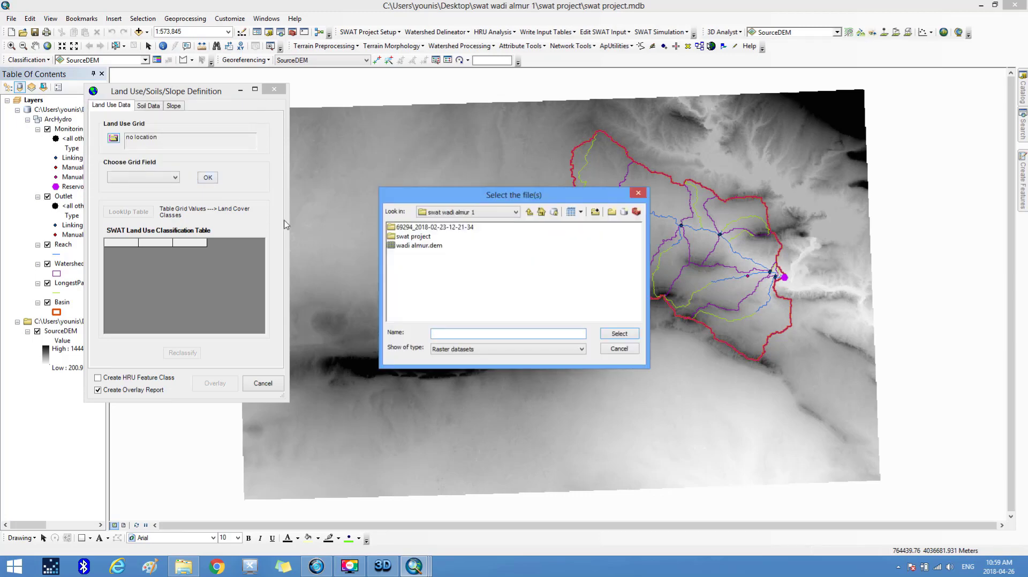
# - Browse on F:\ through "Desktop important 5" and "soil and landuse for arcswat and other program for iraq and world 1" to "iraq and syria multi country"
pyautogui.click(517, 213)
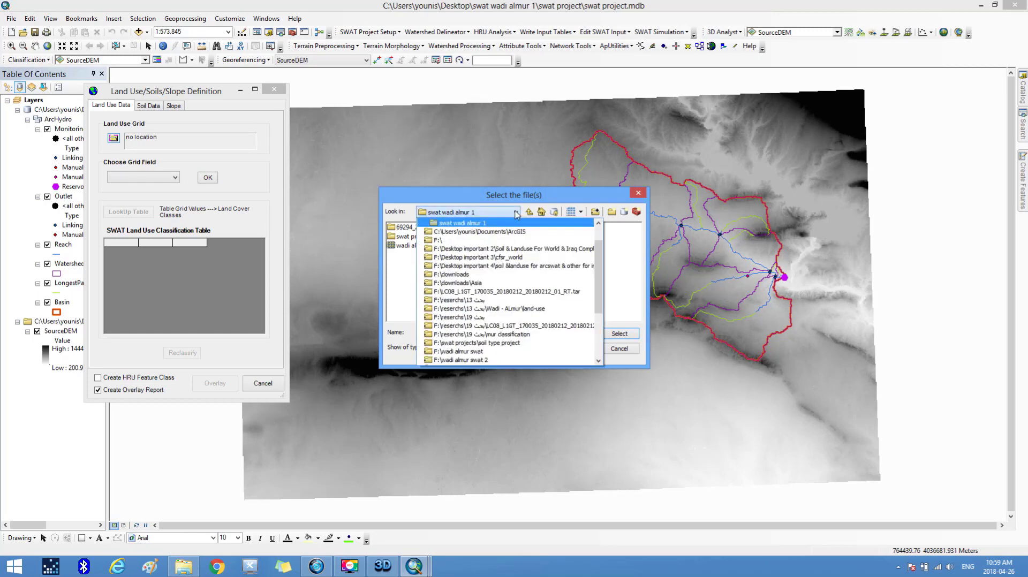
pyautogui.click(459, 246)
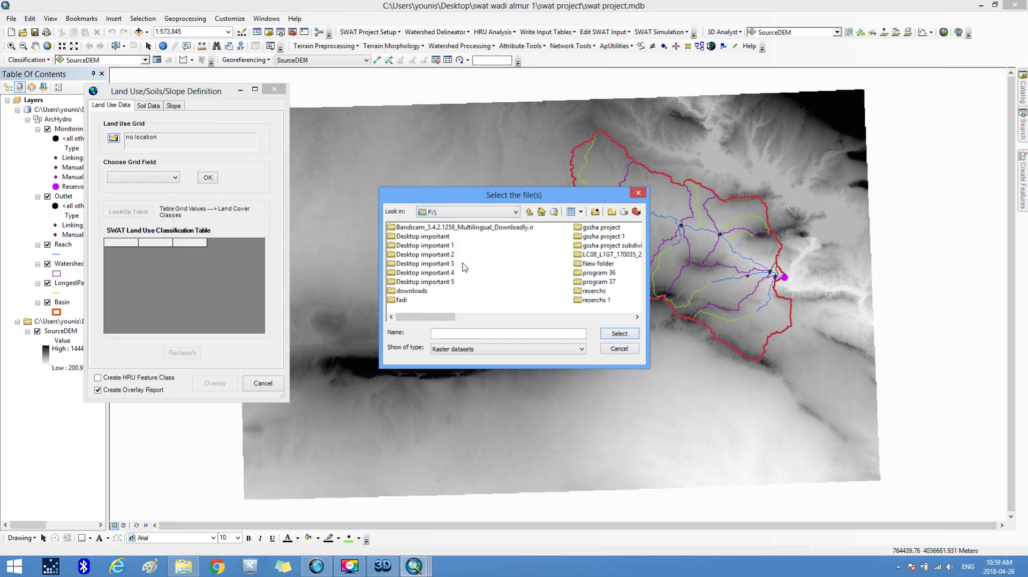
pyautogui.doubleClick(448, 281)
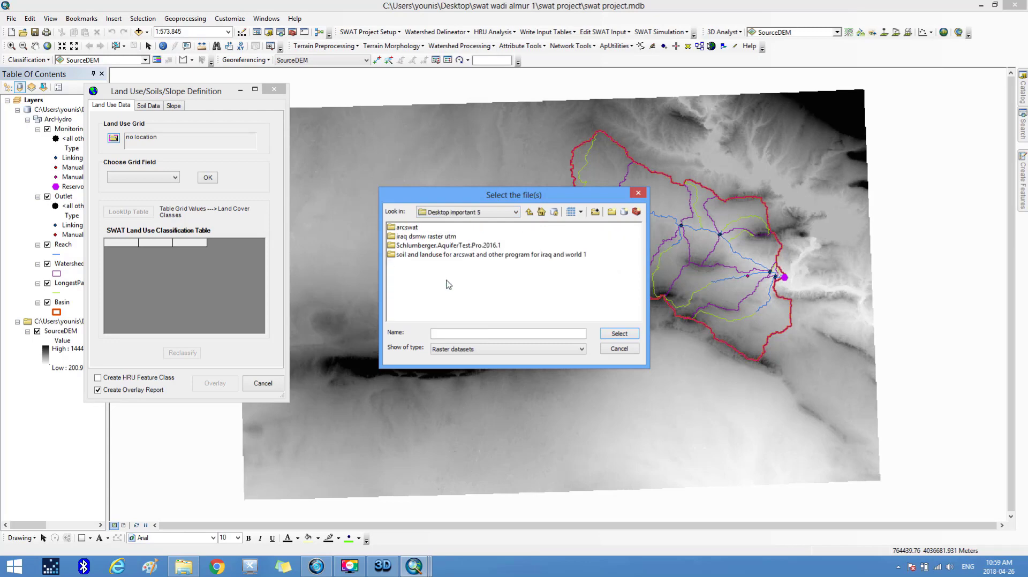
pyautogui.click(456, 255)
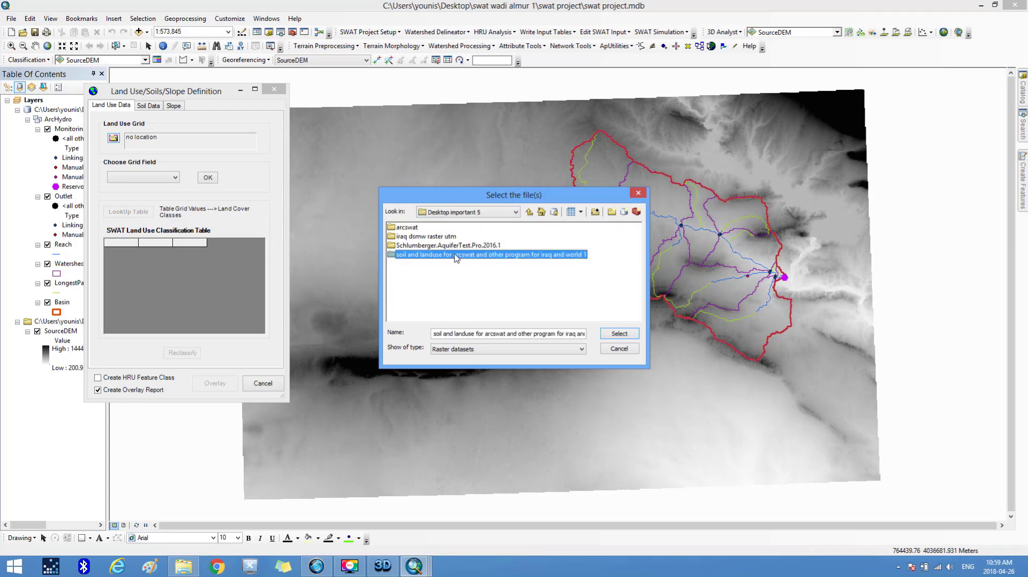
pyautogui.doubleClick(486, 257)
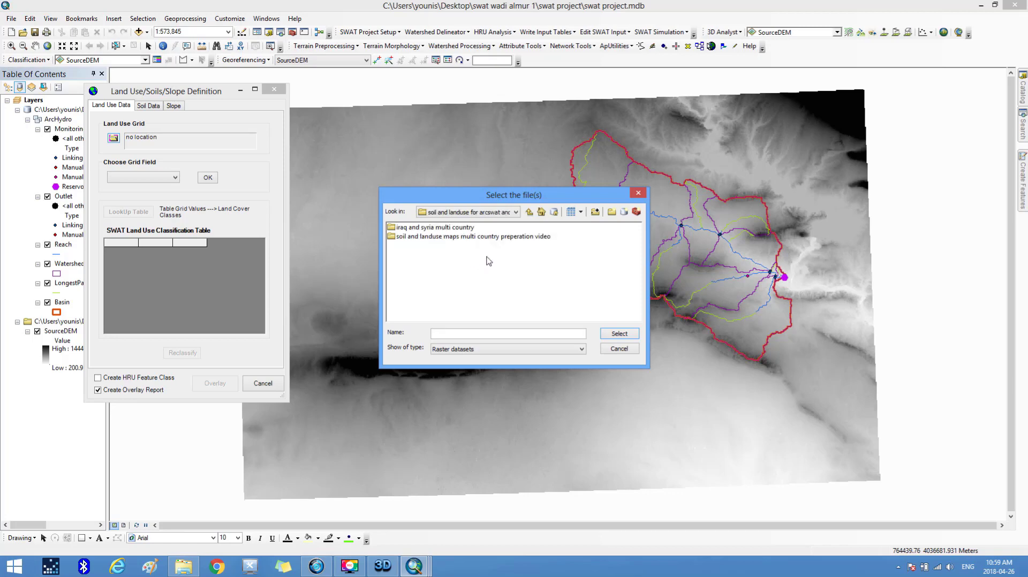
pyautogui.click(453, 231)
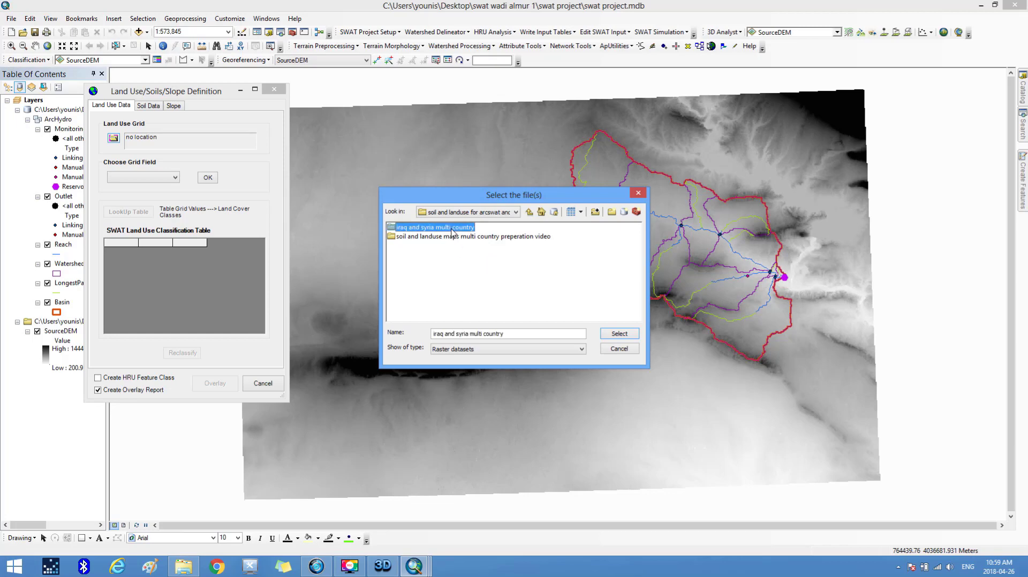
pyautogui.doubleClick(452, 231)
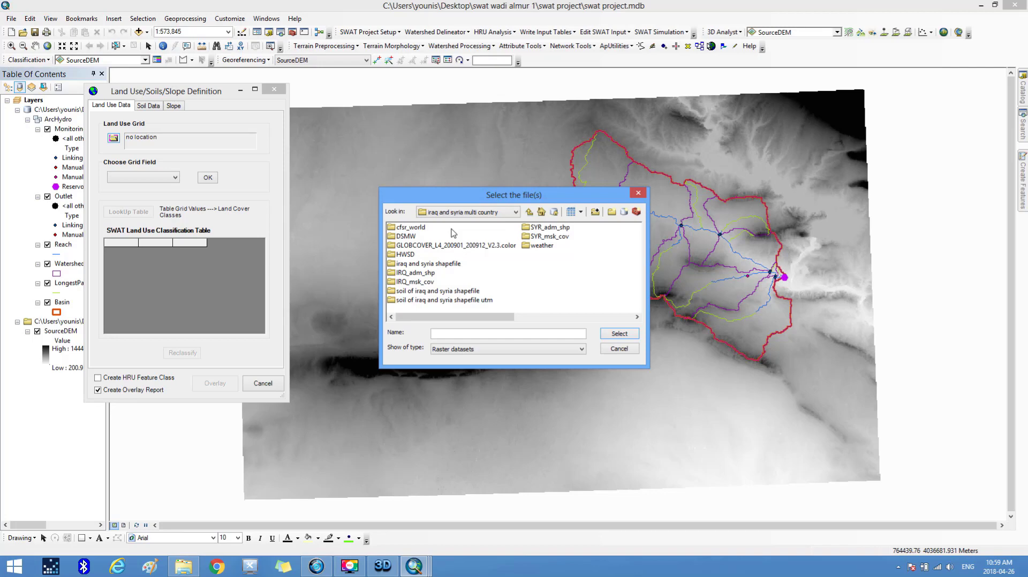
# - Open the "iraq and syria land cover shapefile utm" folder inside IRQ_msk_cov
pyautogui.click(451, 247)
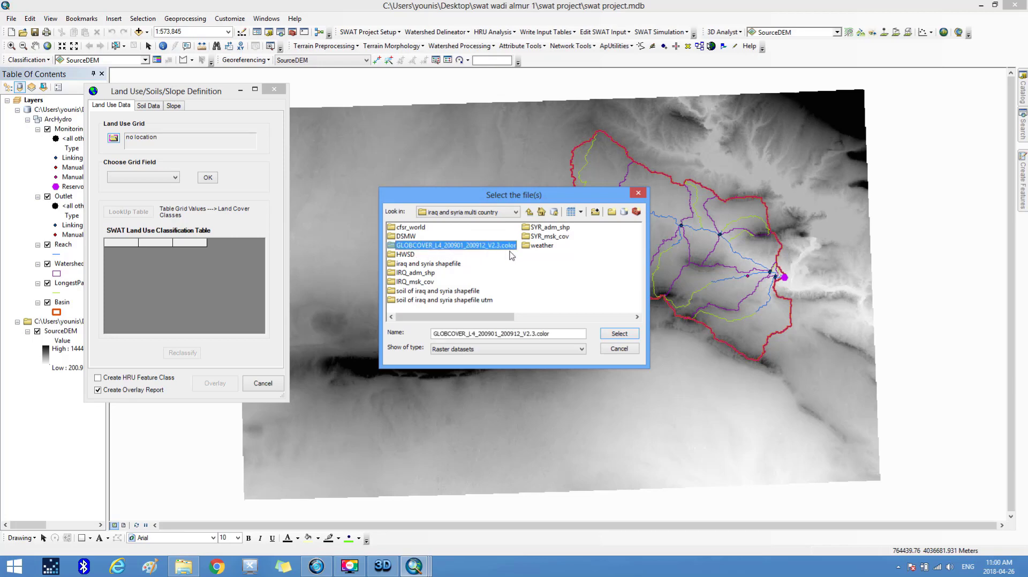
pyautogui.click(417, 283)
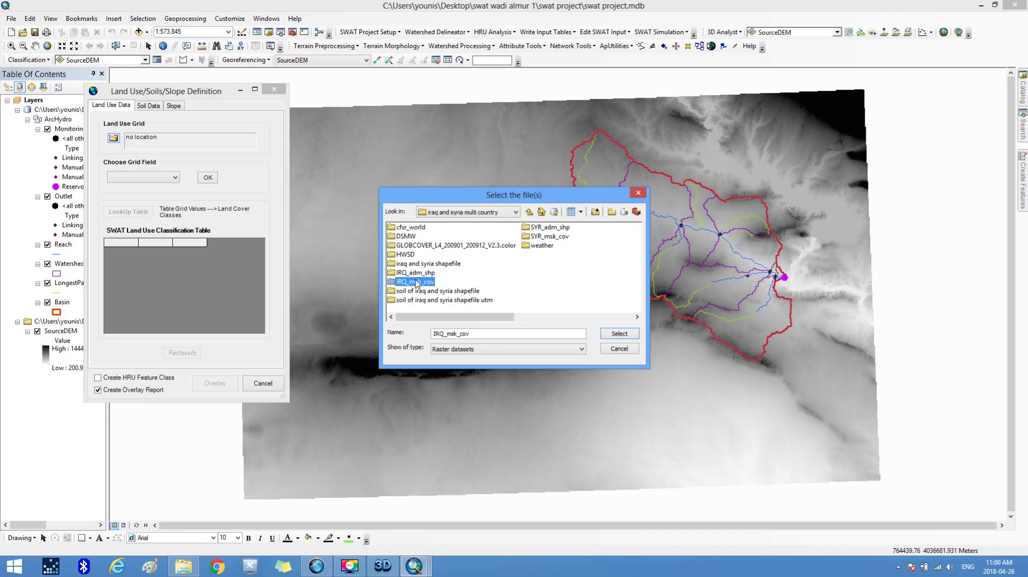
pyautogui.doubleClick(416, 283)
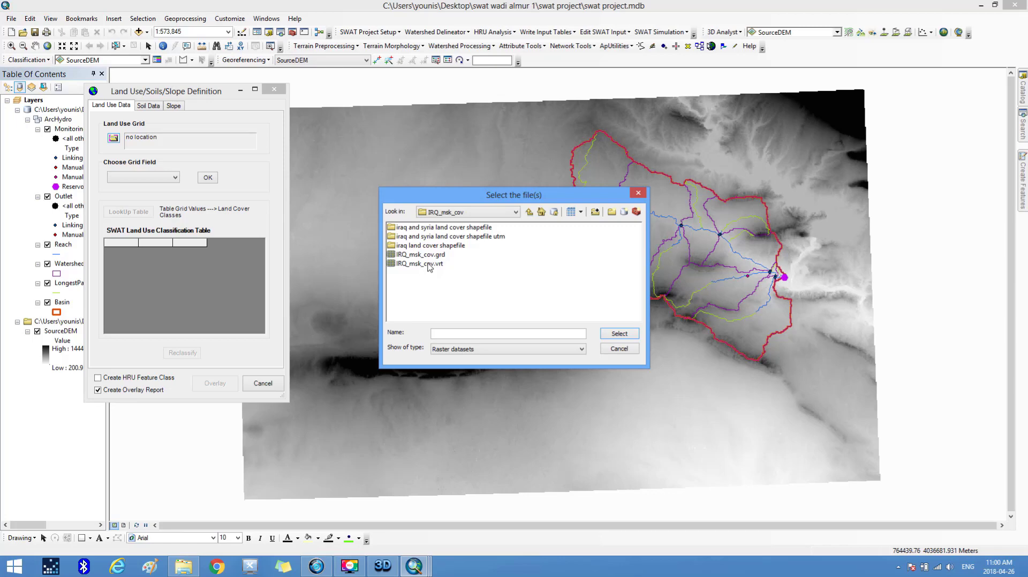
pyautogui.click(441, 239)
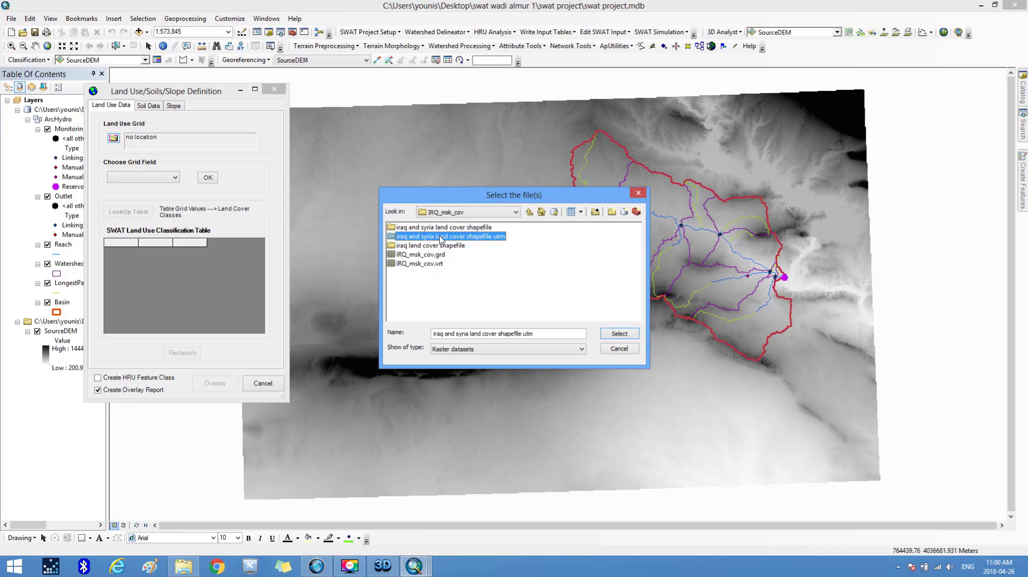
pyautogui.doubleClick(441, 238)
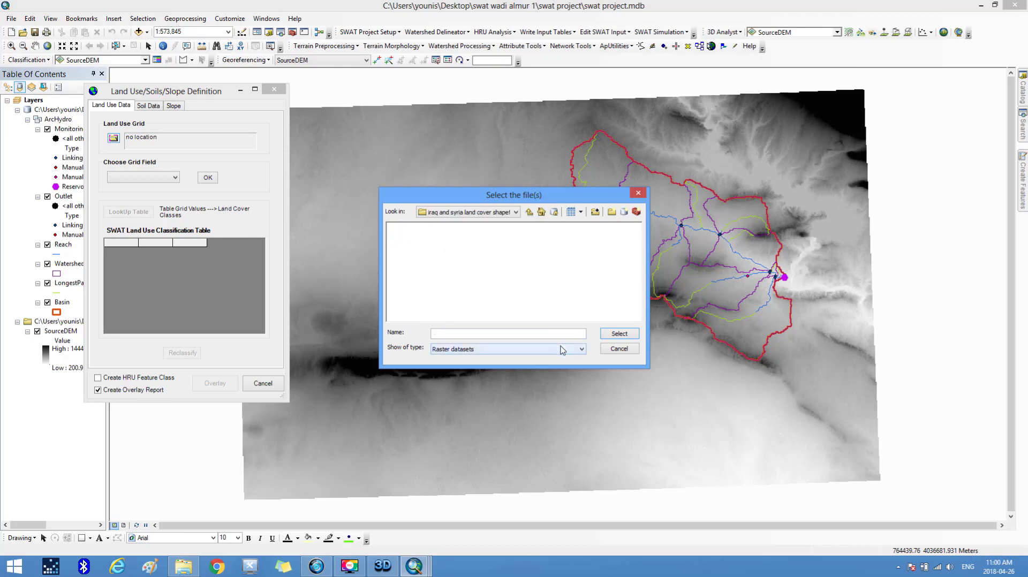
# - Show all listed file types and select "iraq and syria land cover utm.shp" as the land use dataset
pyautogui.click(582, 349)
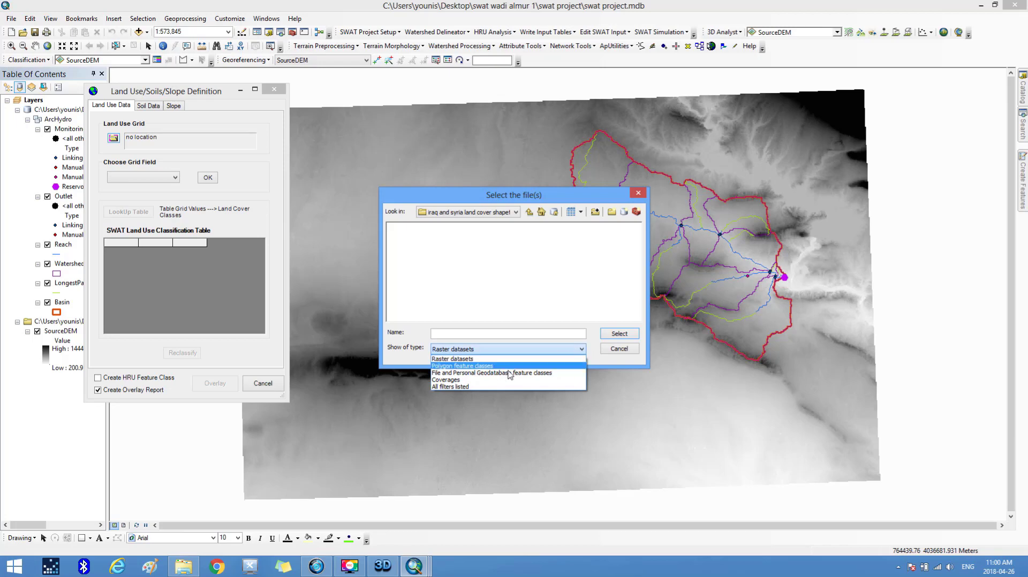
pyautogui.click(478, 388)
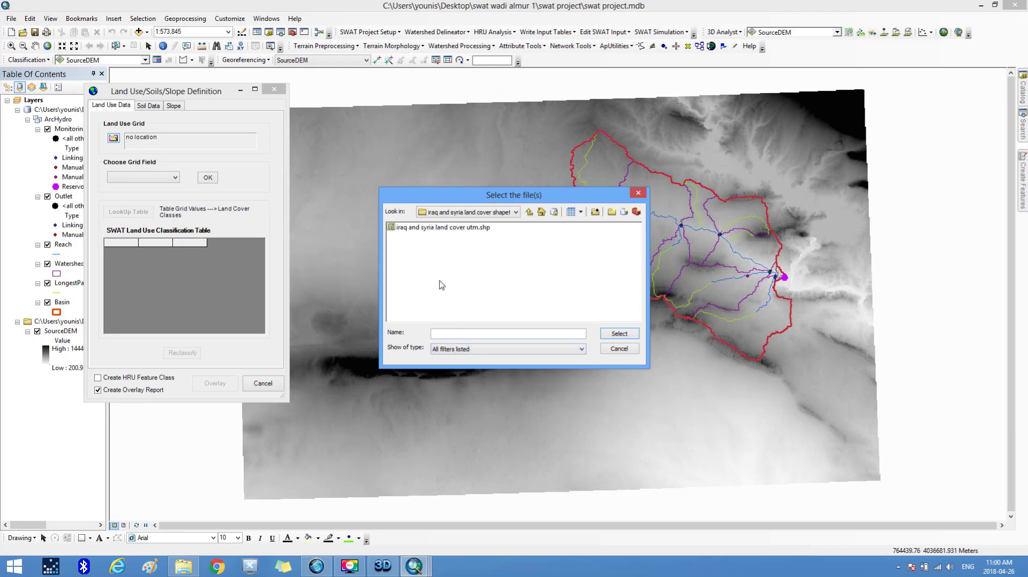
pyautogui.click(459, 228)
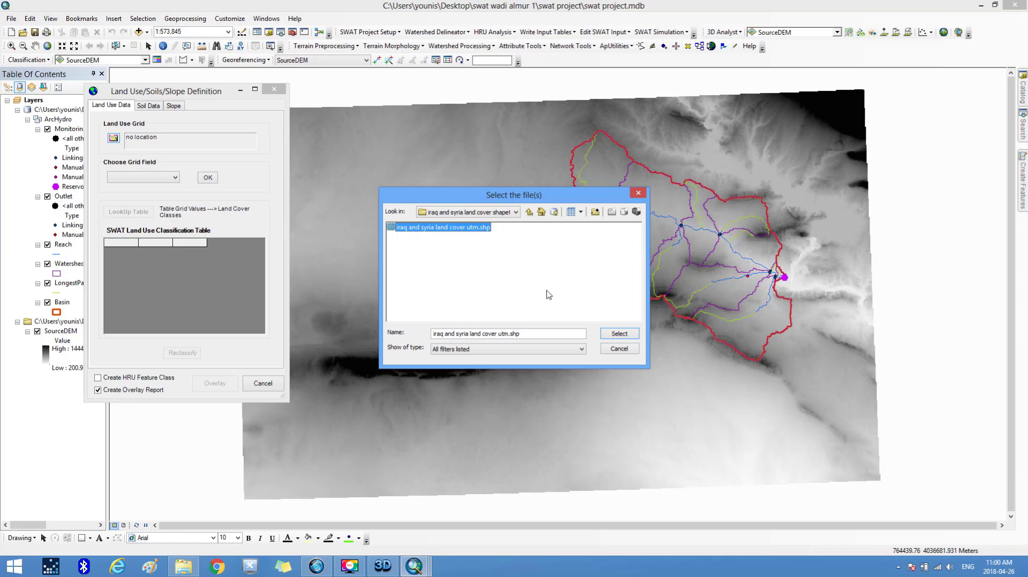
pyautogui.click(616, 335)
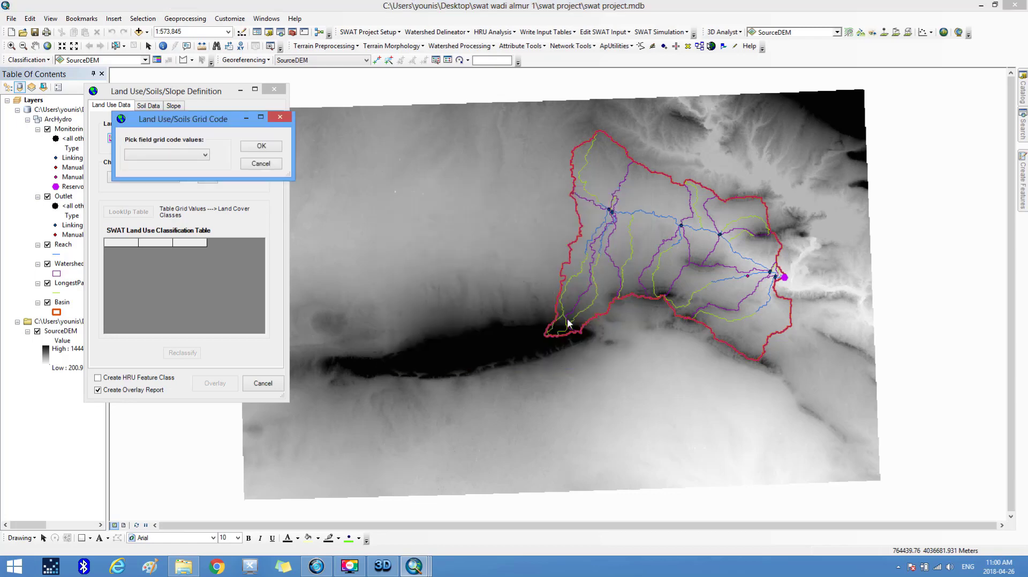
# - Use mukey as the grid code field and load the land use data clipped to the watershed
pyautogui.click(205, 156)
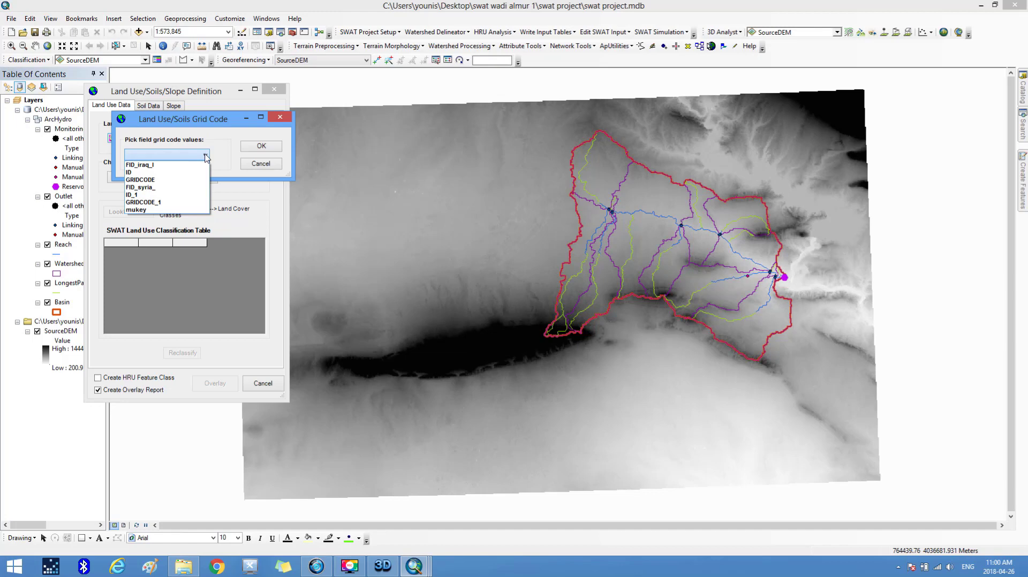
pyautogui.click(136, 210)
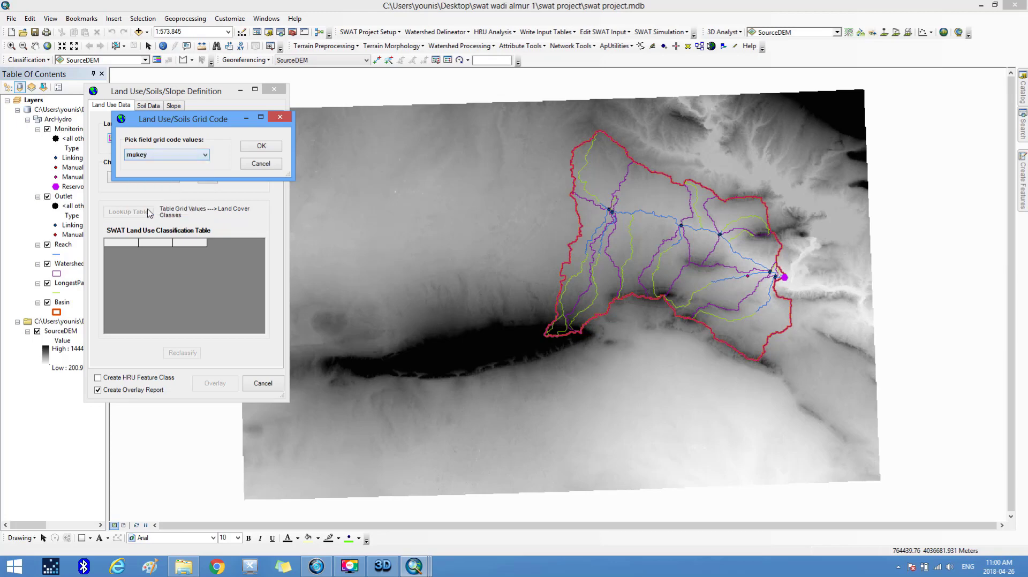
pyautogui.click(256, 146)
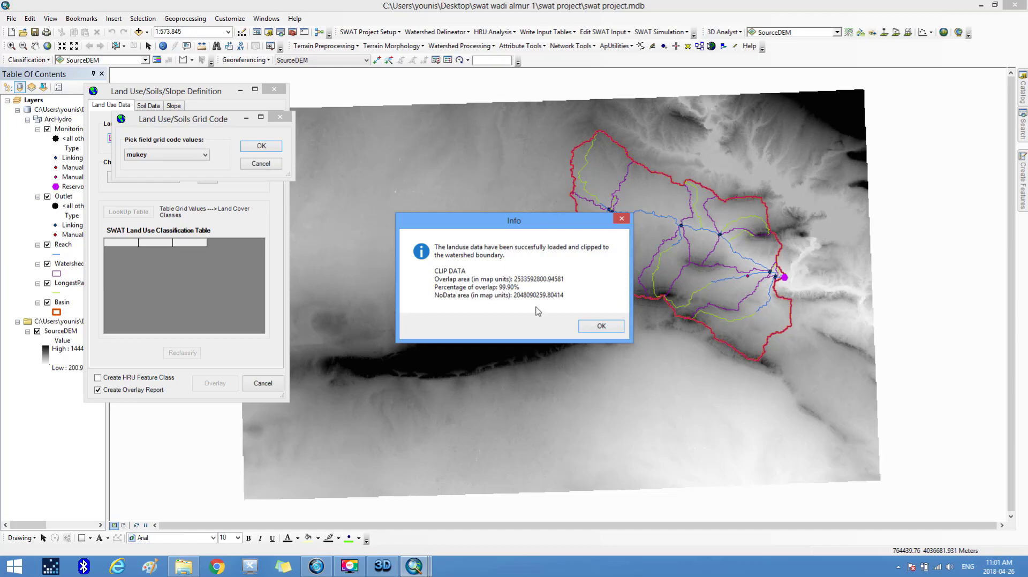
pyautogui.click(601, 326)
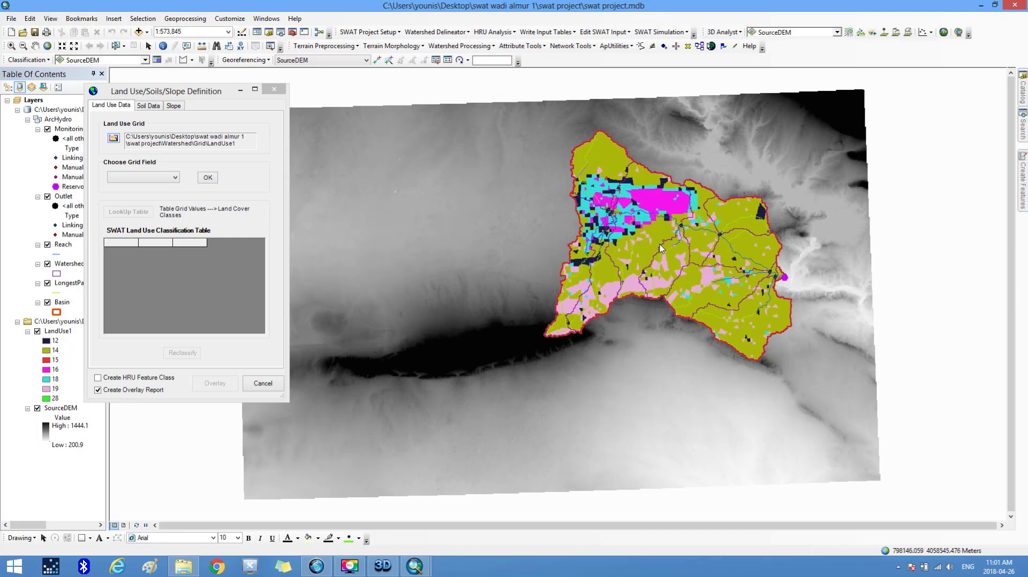
# - Set the land use grid field to VALUE and fill the SWAT land use classification table
pyautogui.click(175, 178)
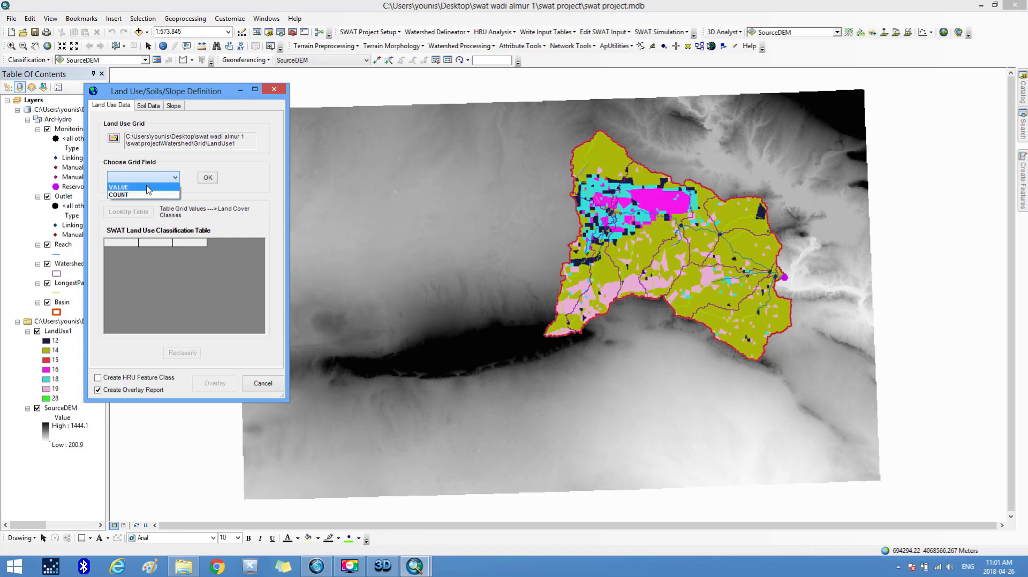
pyautogui.click(148, 188)
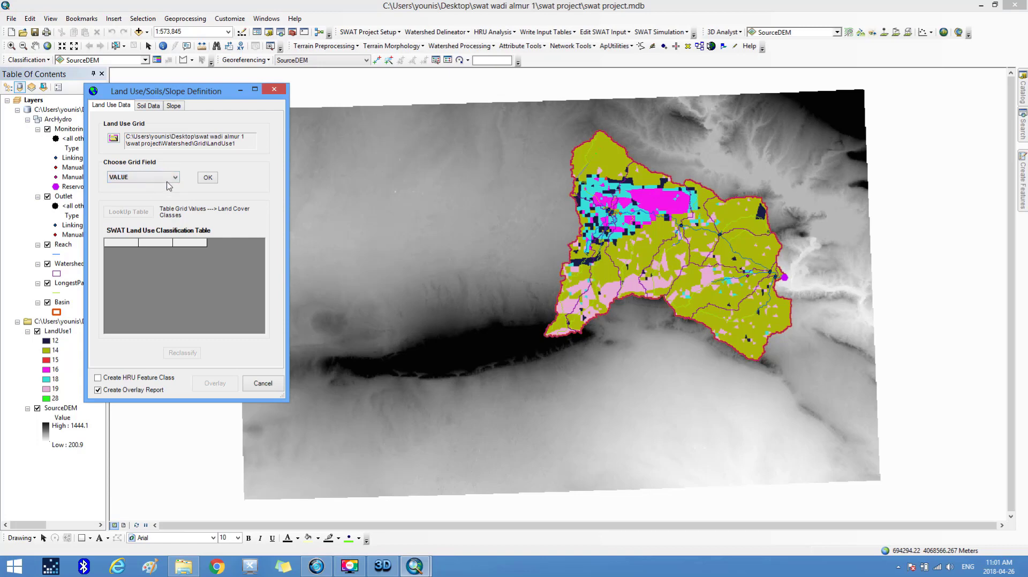
pyautogui.click(208, 179)
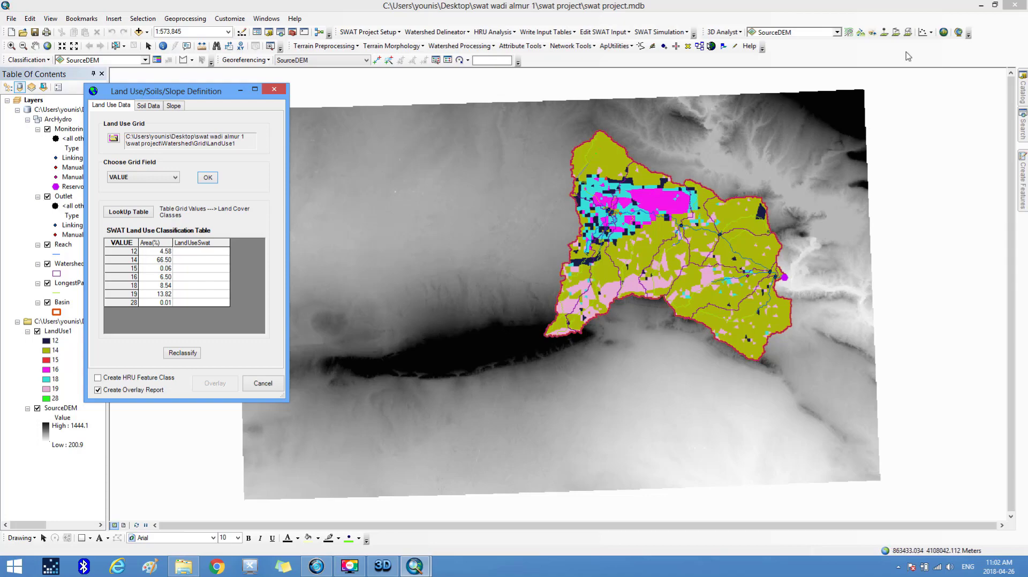
# - Switch to File Explorer and open "soil and landuse for arcswat and other program for iraq and world 1" in Data2 (F:) > "Desktop important 5"
pyautogui.click(982, 6)
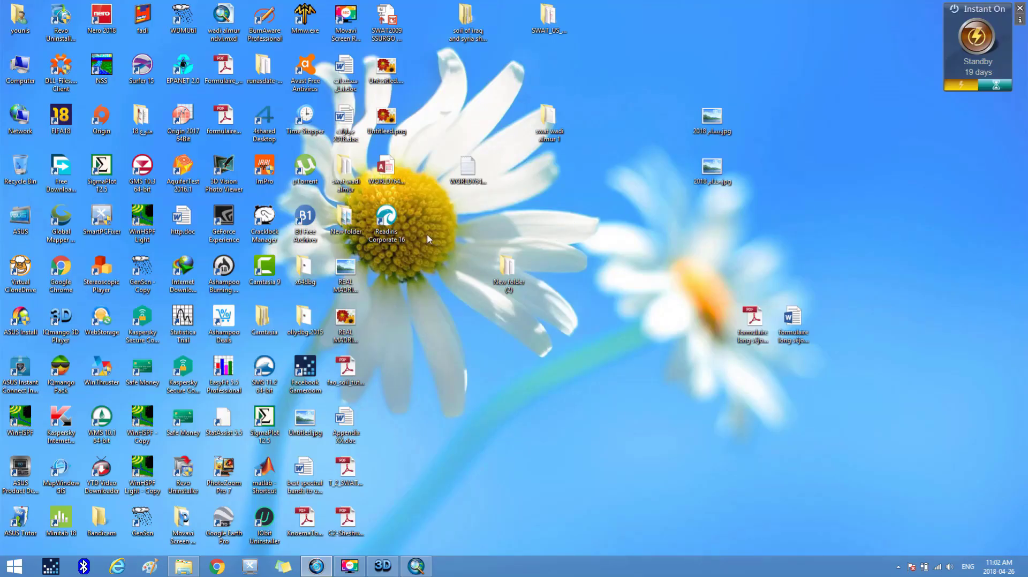
pyautogui.doubleClick(20, 71)
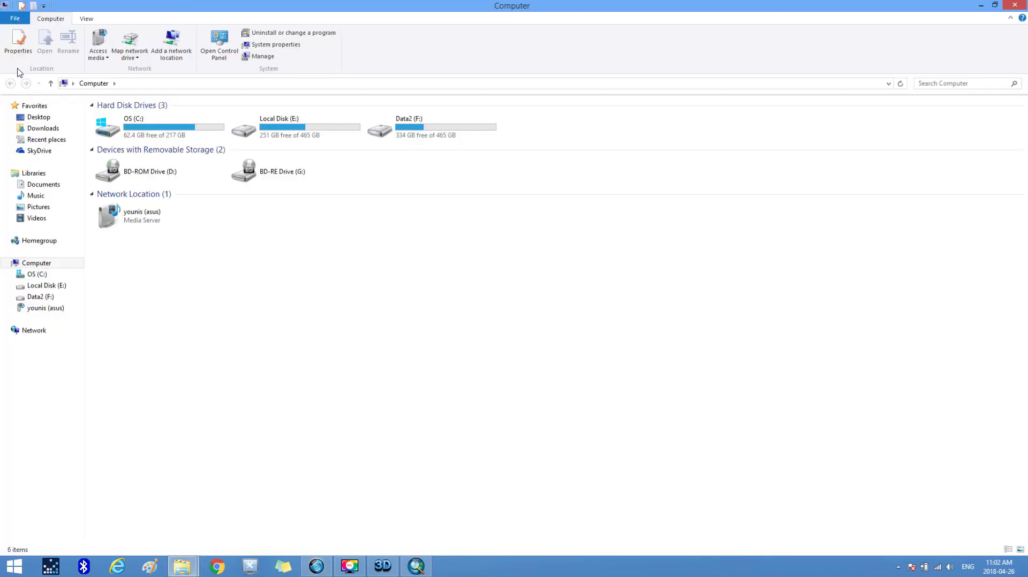
pyautogui.doubleClick(389, 133)
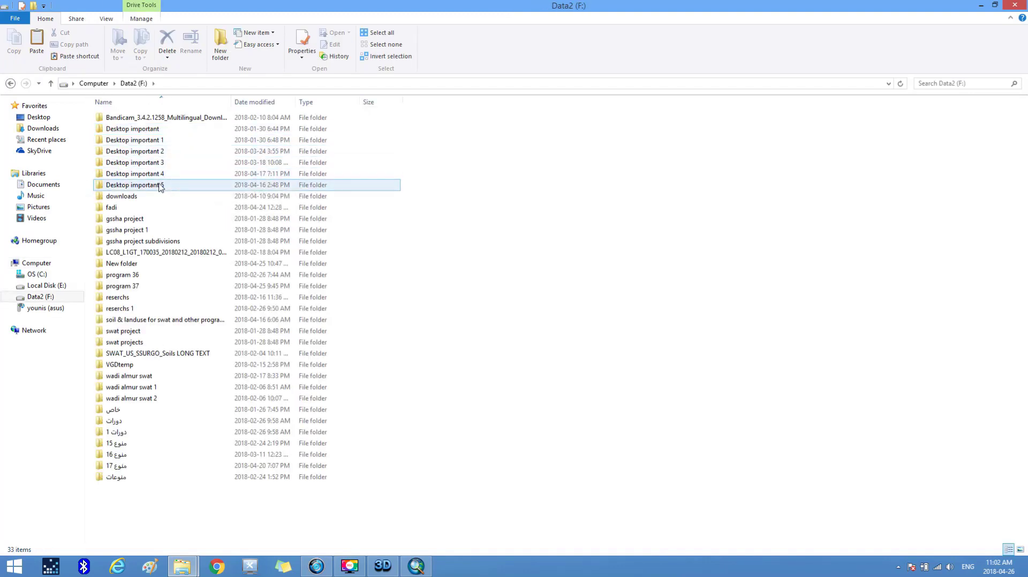
pyautogui.doubleClick(188, 185)
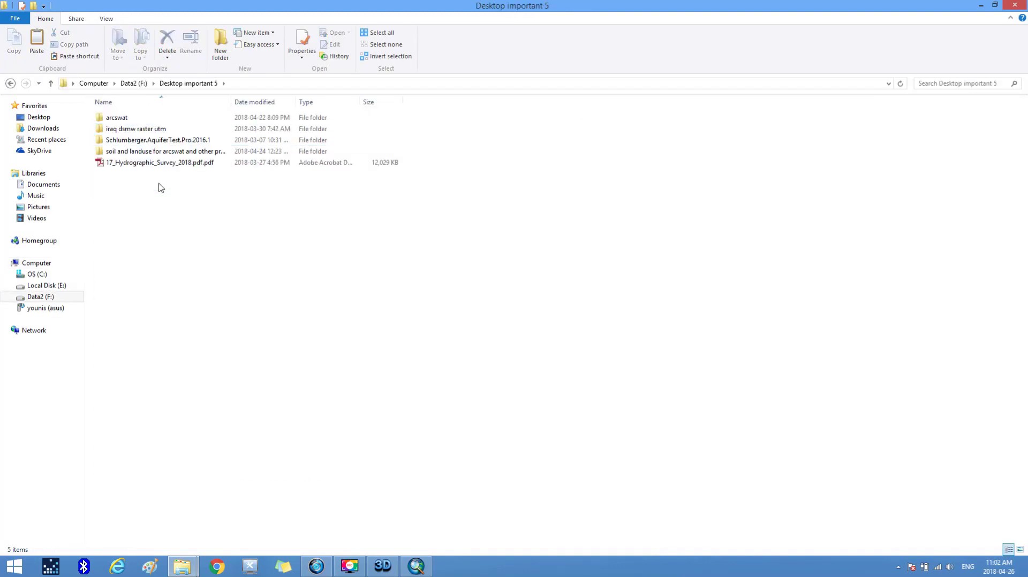
pyautogui.click(172, 152)
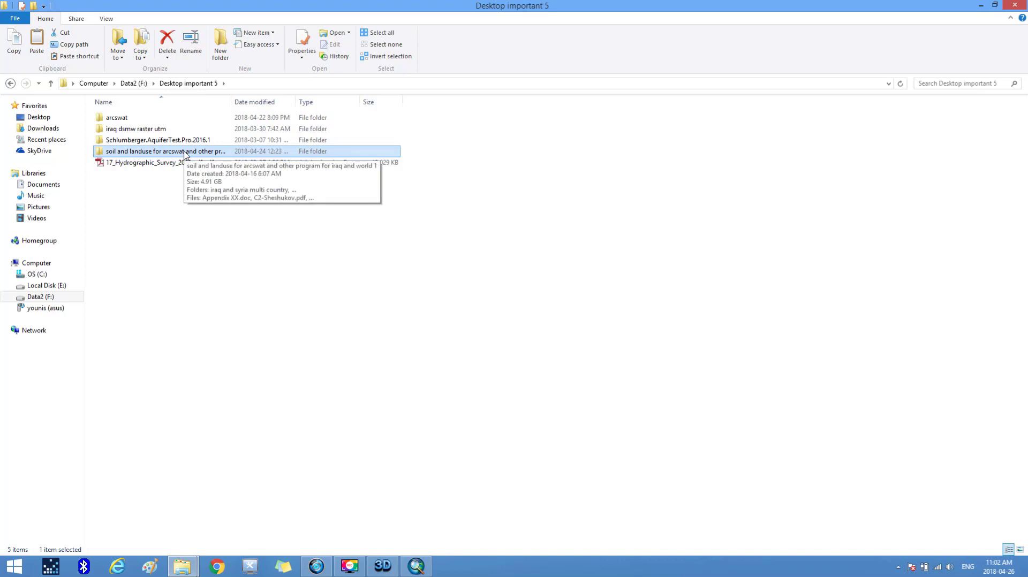
pyautogui.doubleClick(185, 153)
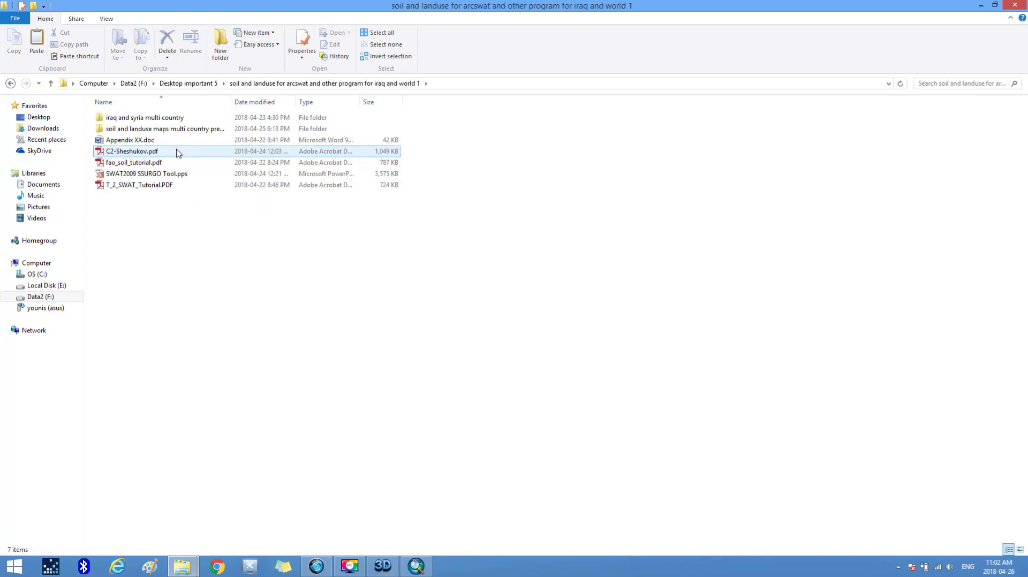
# - Open "GLC2000_legend_summary.doc" from the "iraq and syria multi country" > "IRQ_msk_cov" folder
pyautogui.doubleClick(164, 122)
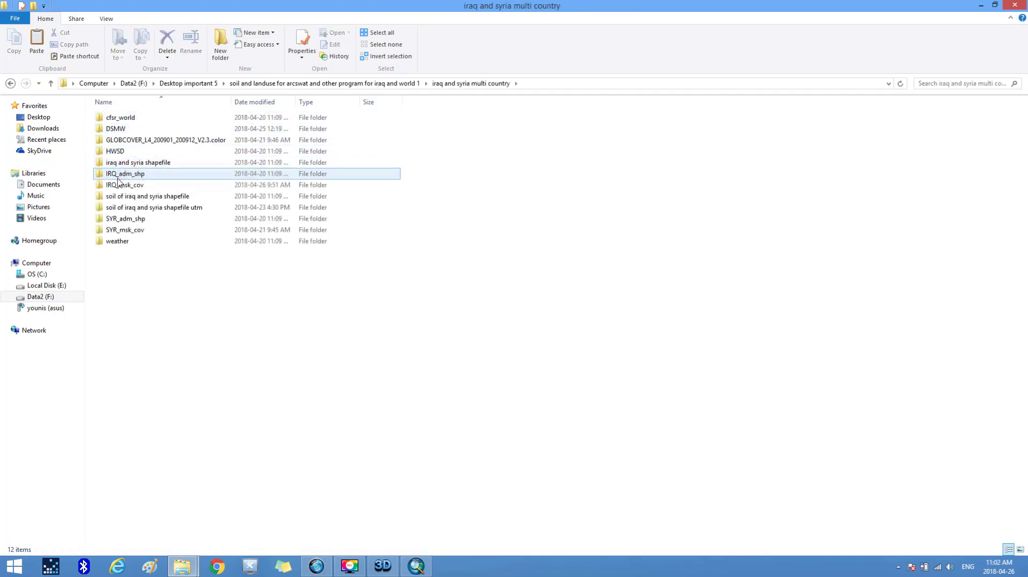
pyautogui.click(117, 188)
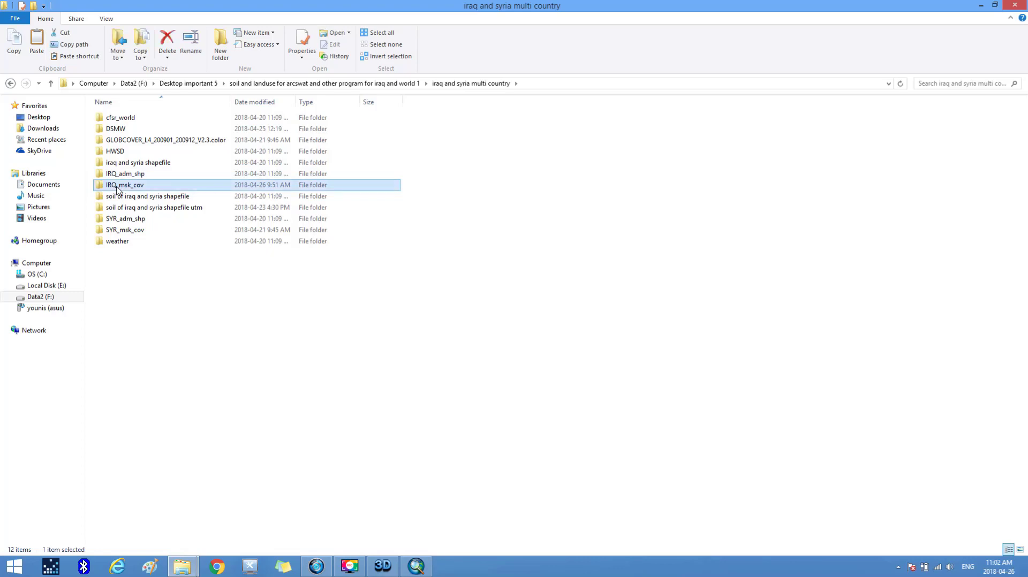
pyautogui.doubleClick(118, 186)
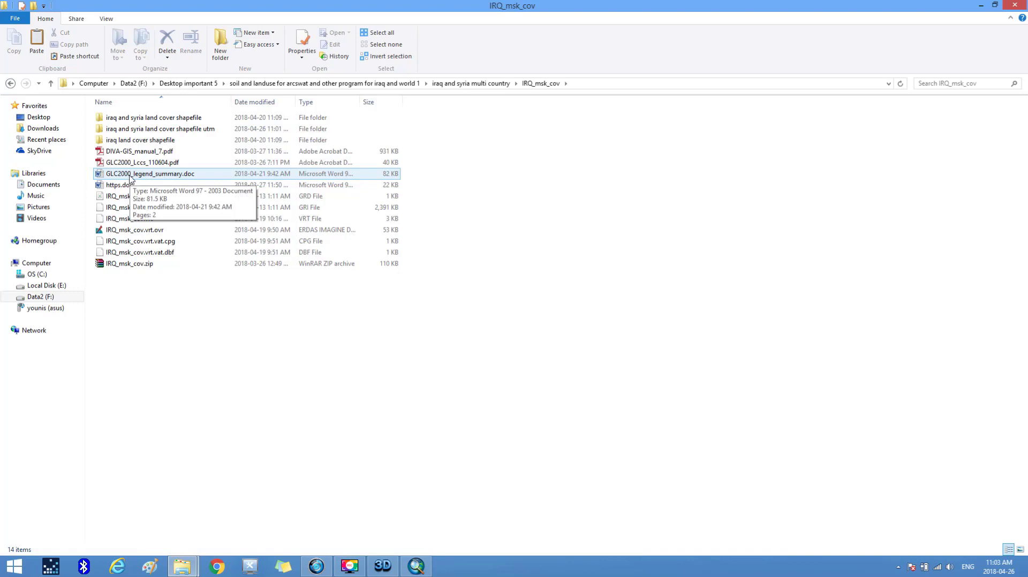
pyautogui.doubleClick(130, 178)
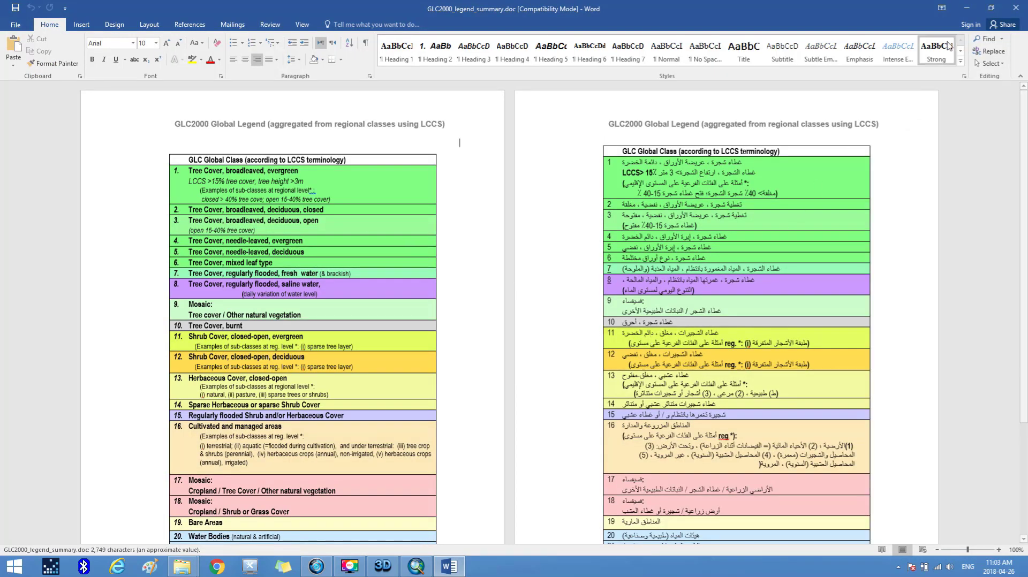
# - Minimize the legend document, close the File Explorer window, and switch to ArcMap's Land Use/Soils/Slope Definition dialog
pyautogui.click(967, 12)
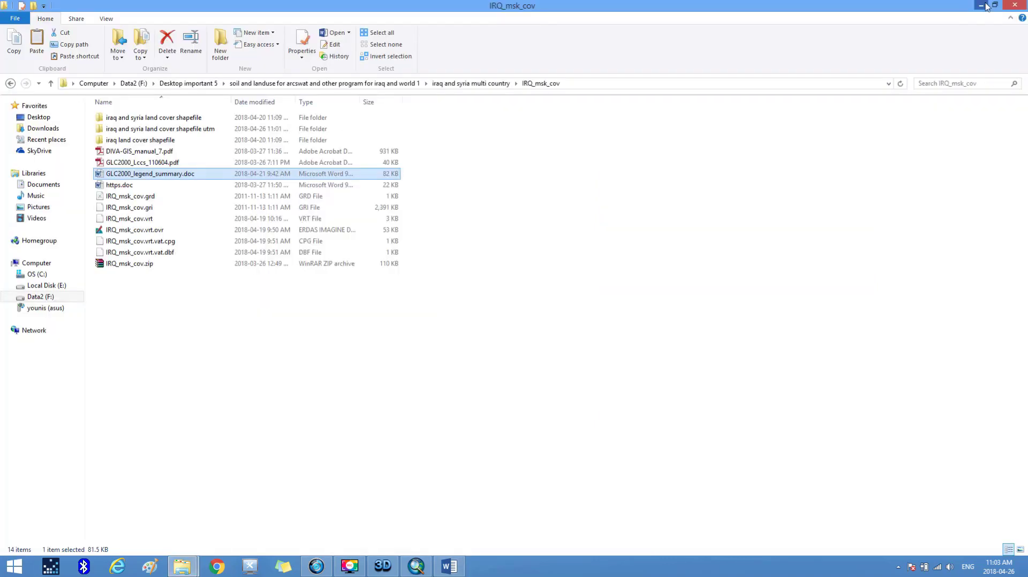
pyautogui.click(1013, 6)
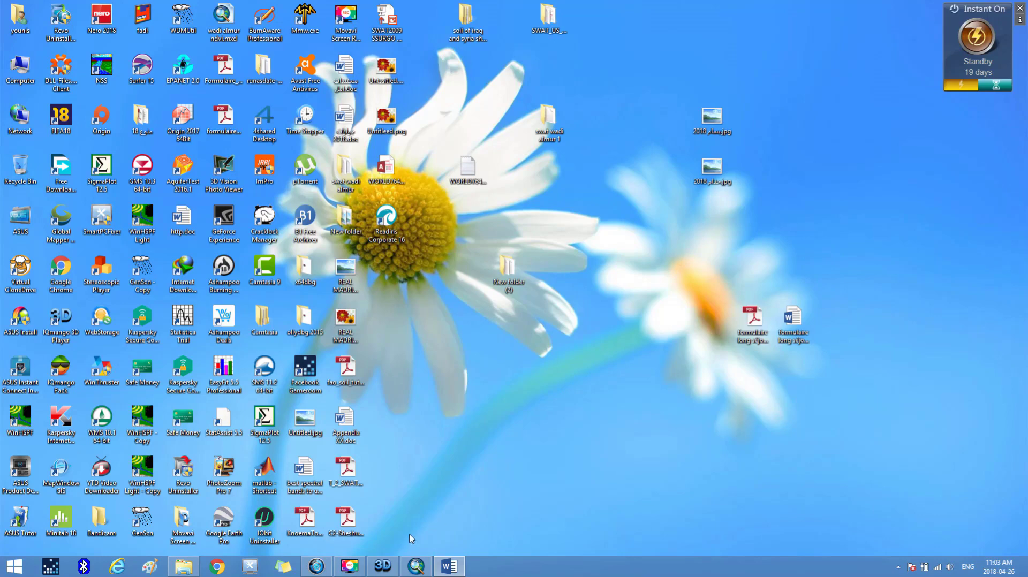
pyautogui.click(423, 566)
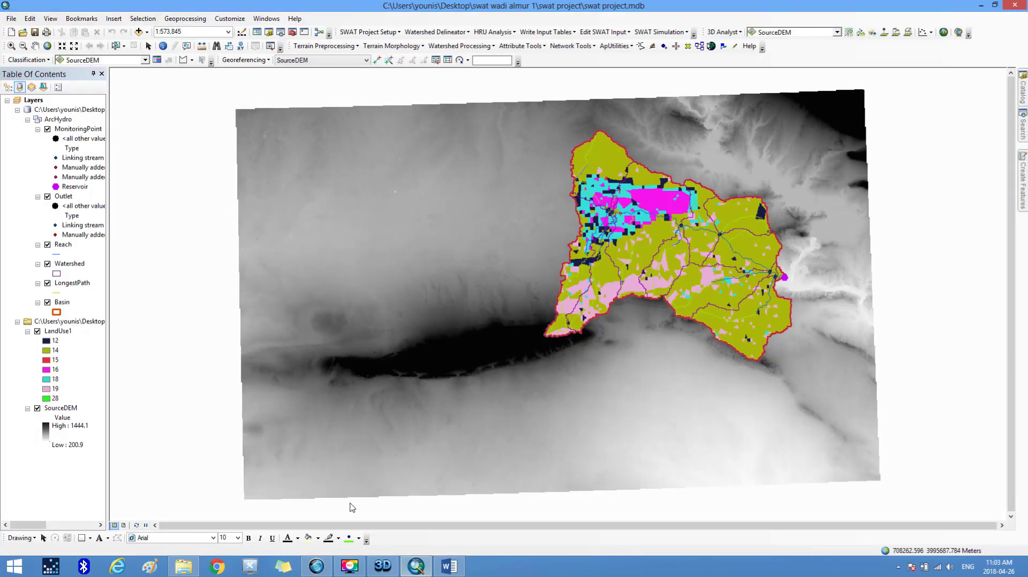
pyautogui.moveTo(427, 560)
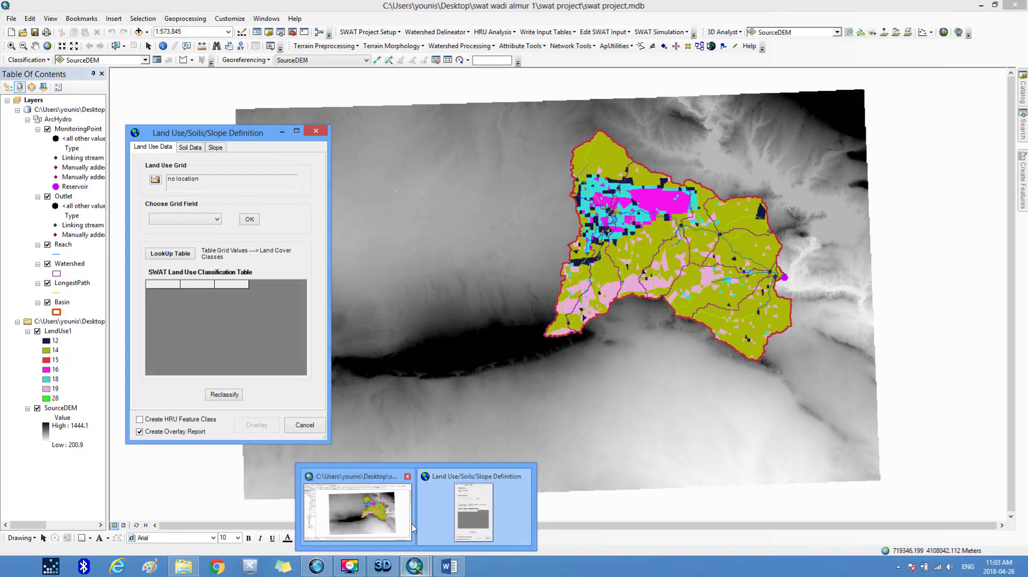
# - Choose to load the land use dataset from disk and select "iraq and syria land cover utm.shp", showing all listed file types
pyautogui.click(155, 180)
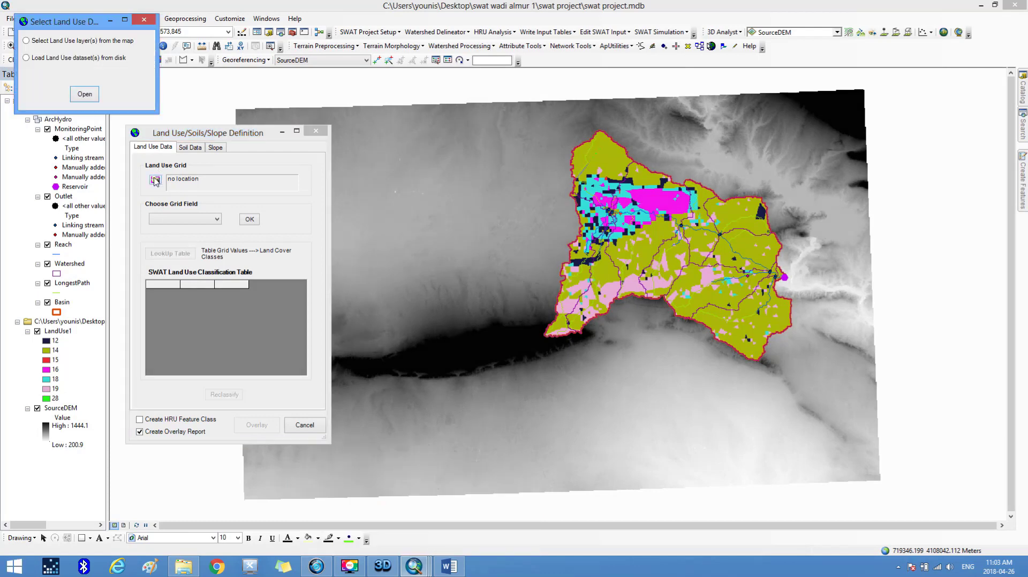
pyautogui.click(89, 59)
pyautogui.click(83, 95)
pyautogui.click(88, 94)
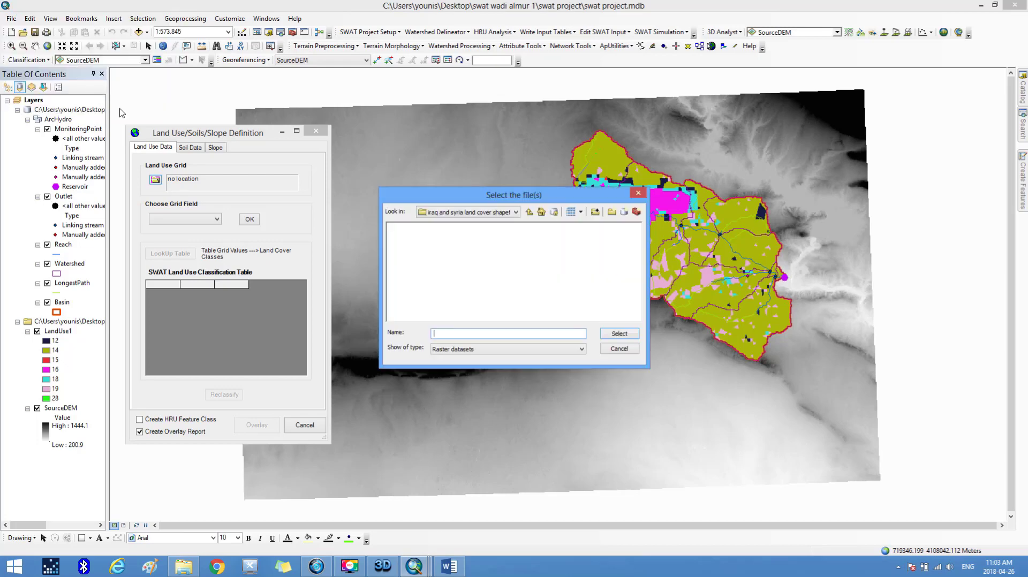
pyautogui.click(581, 349)
pyautogui.click(457, 387)
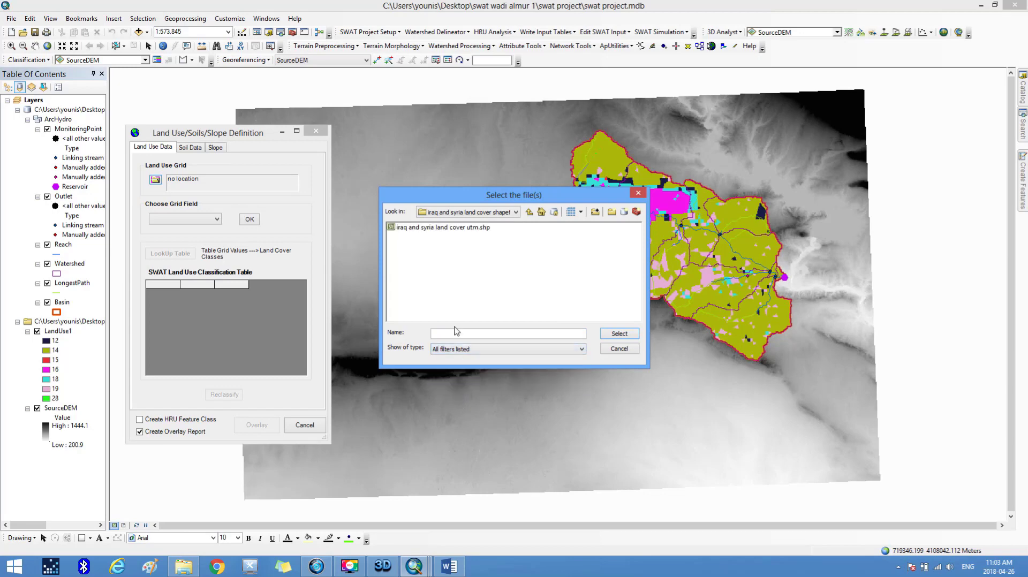
pyautogui.click(426, 228)
pyautogui.click(608, 334)
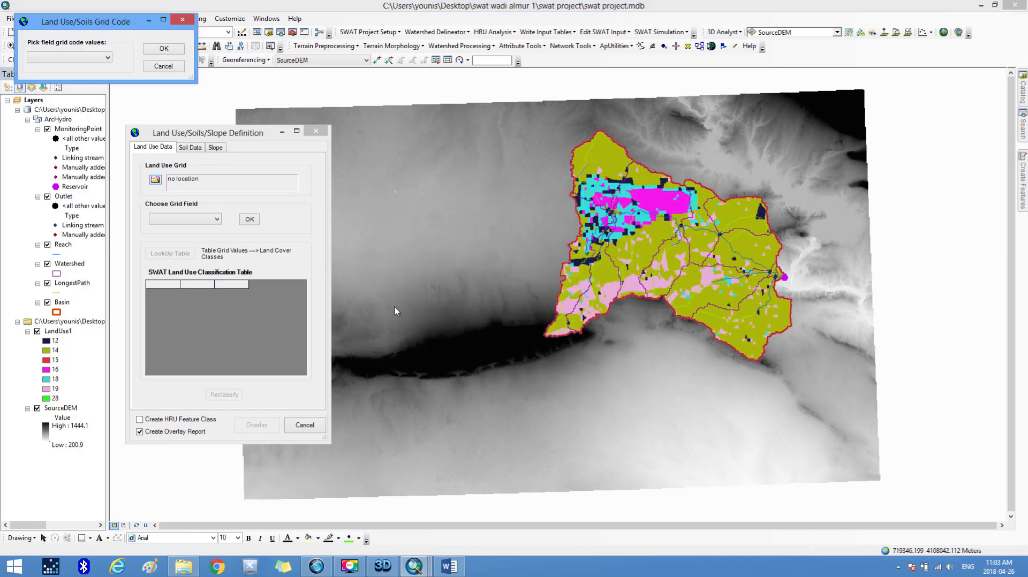
# - Pick mukey as the grid code field and load the land use data clipped to the watershed boundary
pyautogui.click(107, 58)
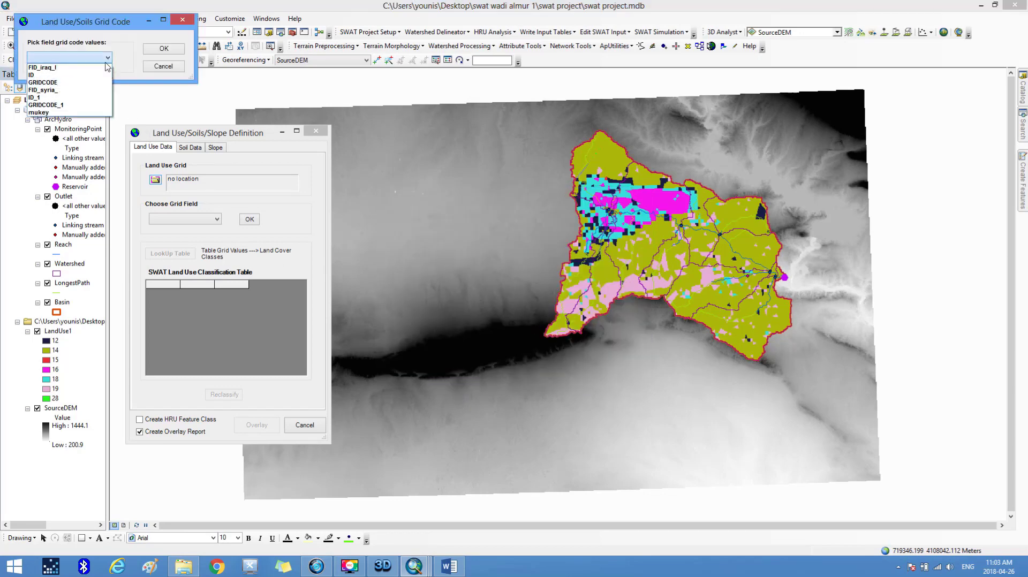
pyautogui.click(61, 114)
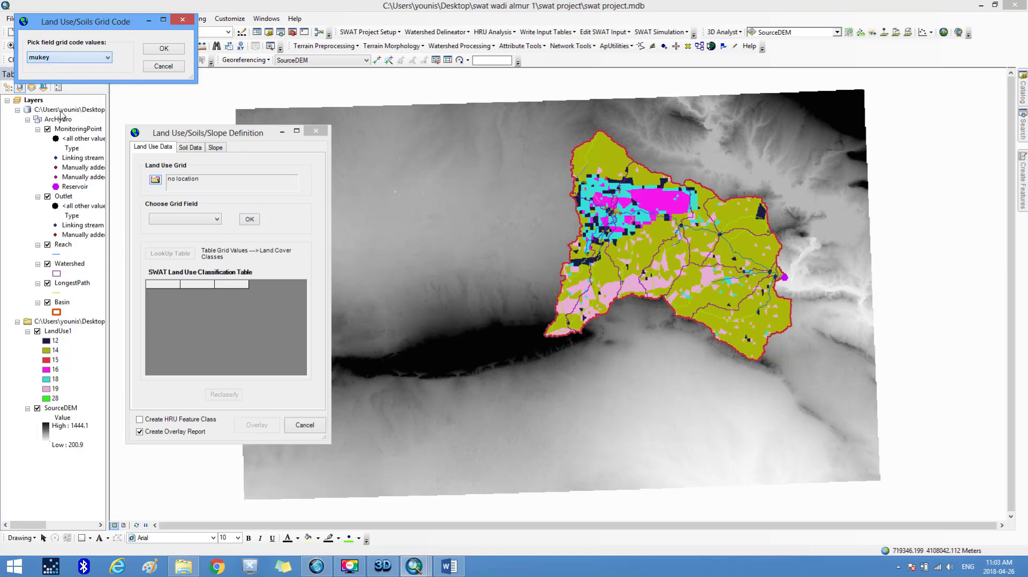
pyautogui.click(162, 49)
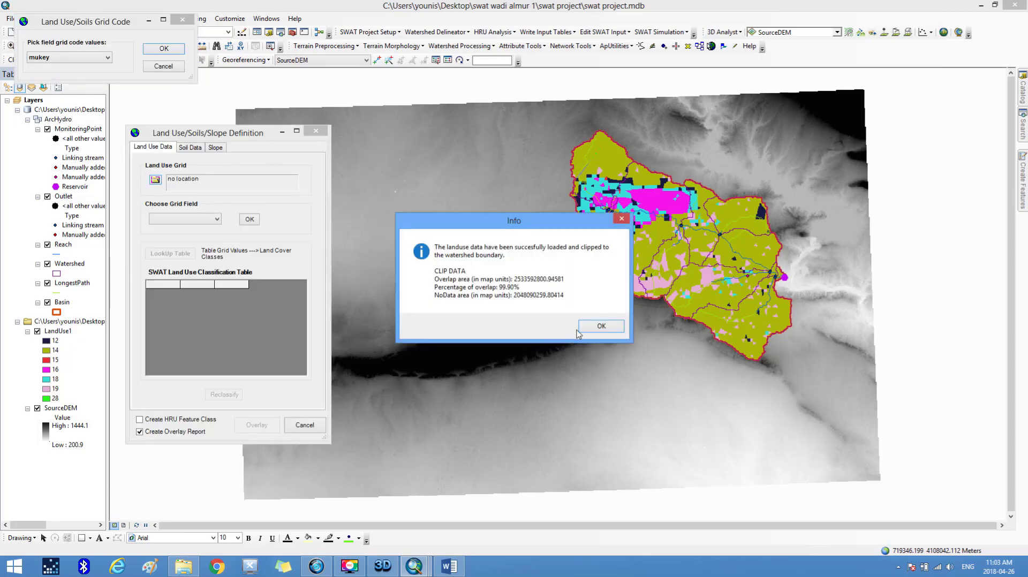
pyautogui.click(586, 328)
# - Choose VALUE as the land use grid field and populate the SWAT land use classification table
pyautogui.click(217, 220)
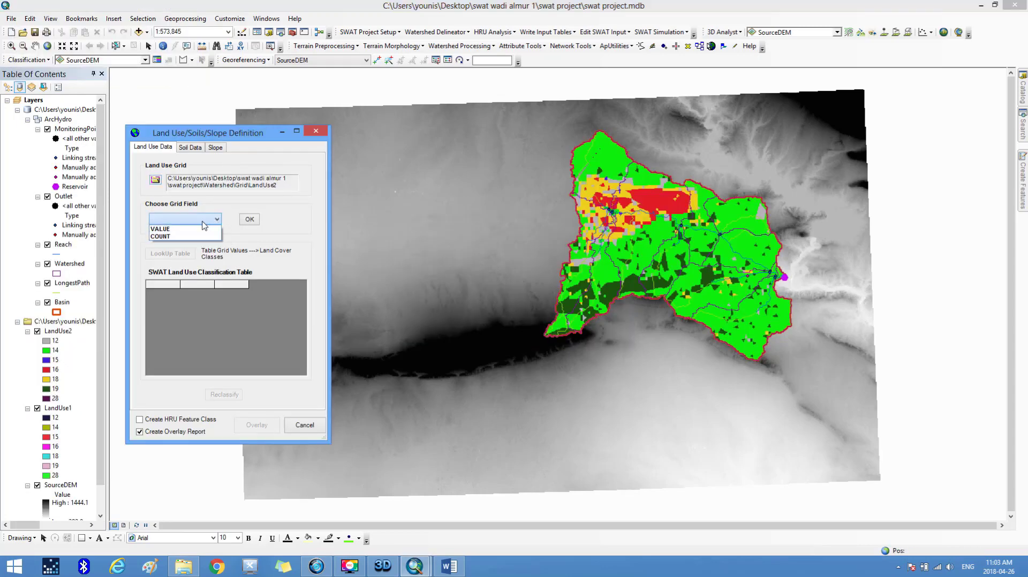
pyautogui.click(184, 229)
pyautogui.click(249, 220)
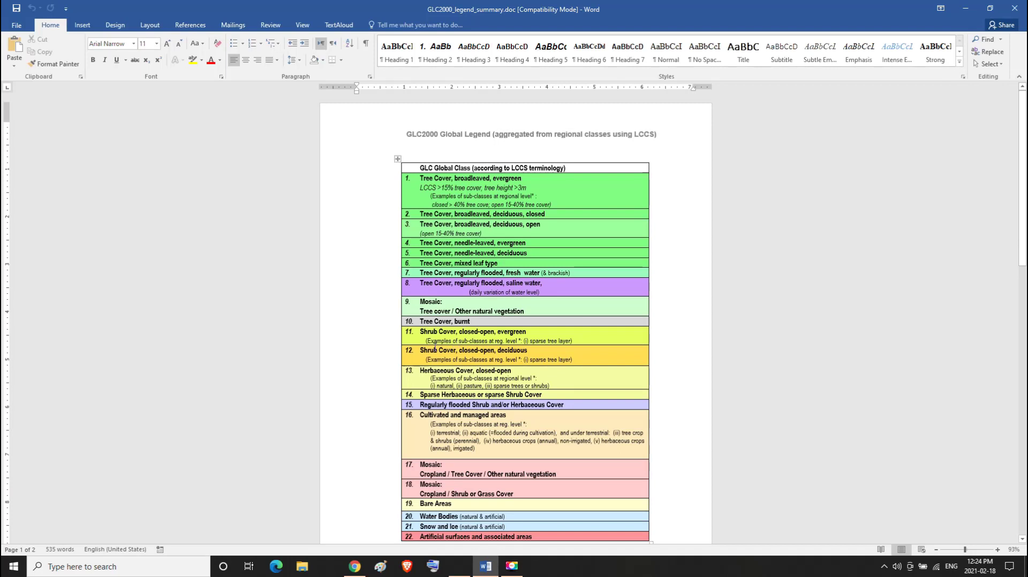
# - Look up class 12 in the GLC2000 legend and assign Agricultural Land-Generic (AGRL) from the crop database to grid value 12
pyautogui.moveTo(421, 349); pyautogui.dragTo(506, 351)
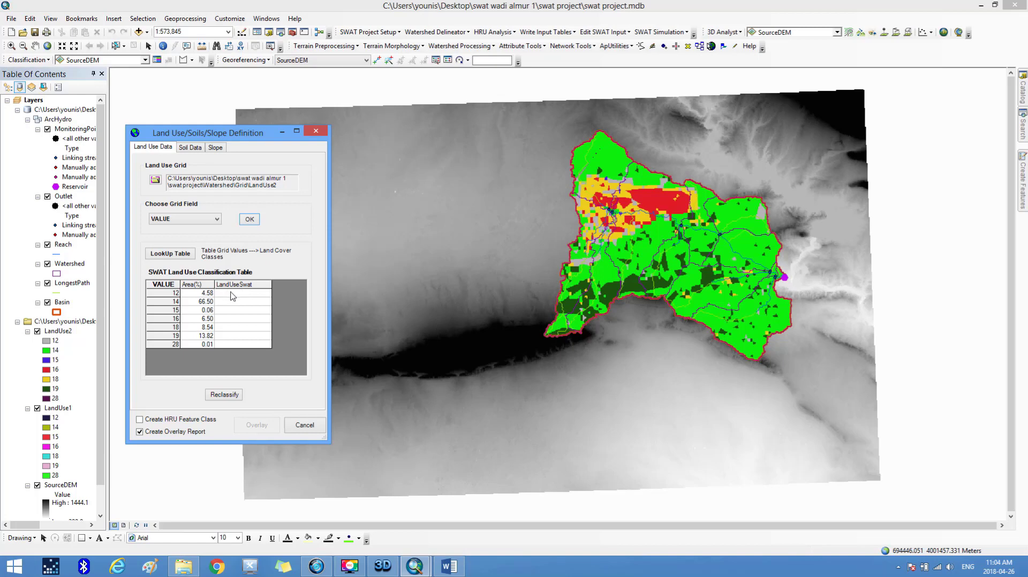
pyautogui.click(232, 295)
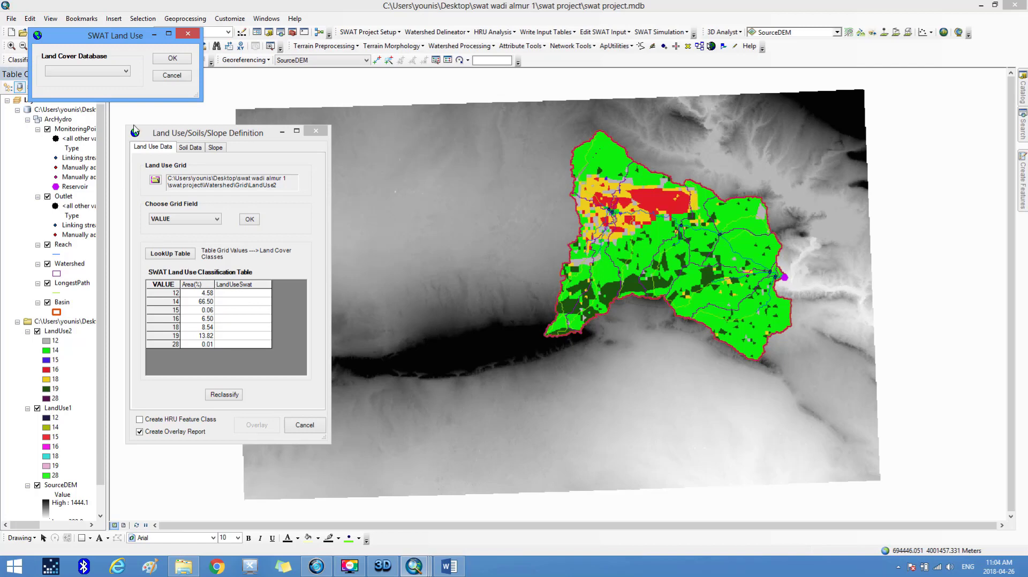
pyautogui.click(127, 71)
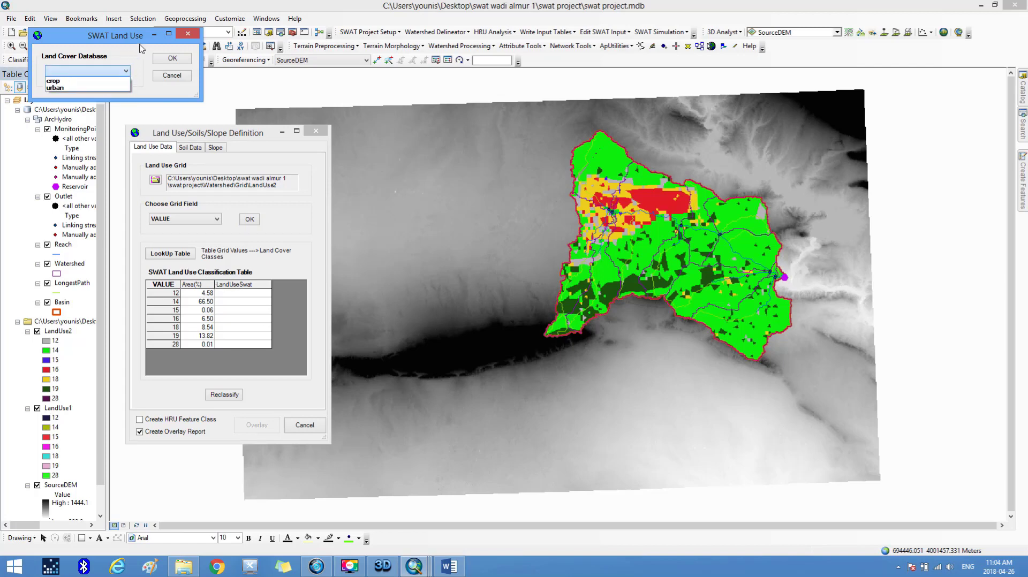
pyautogui.click(81, 81)
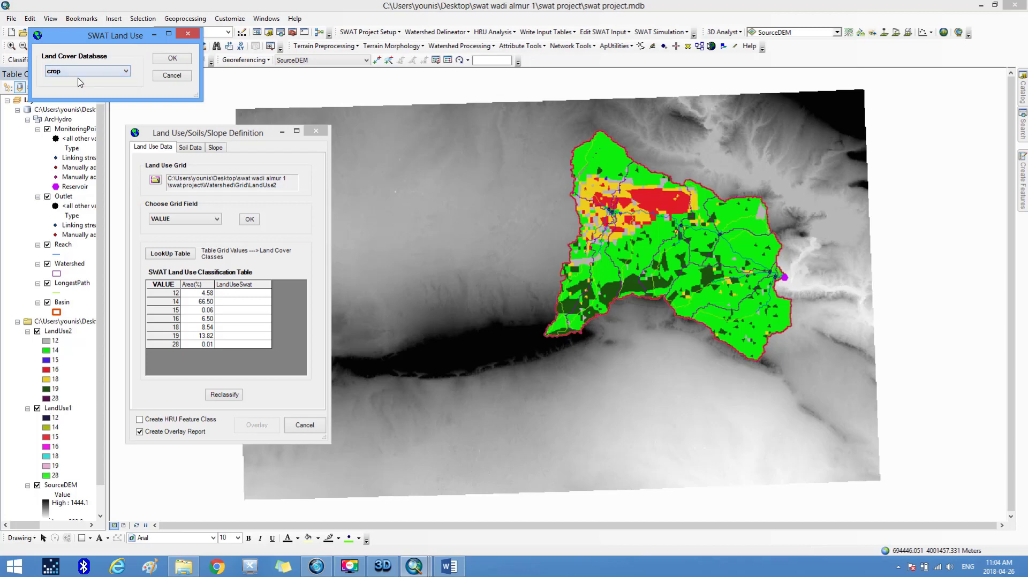
pyautogui.click(173, 59)
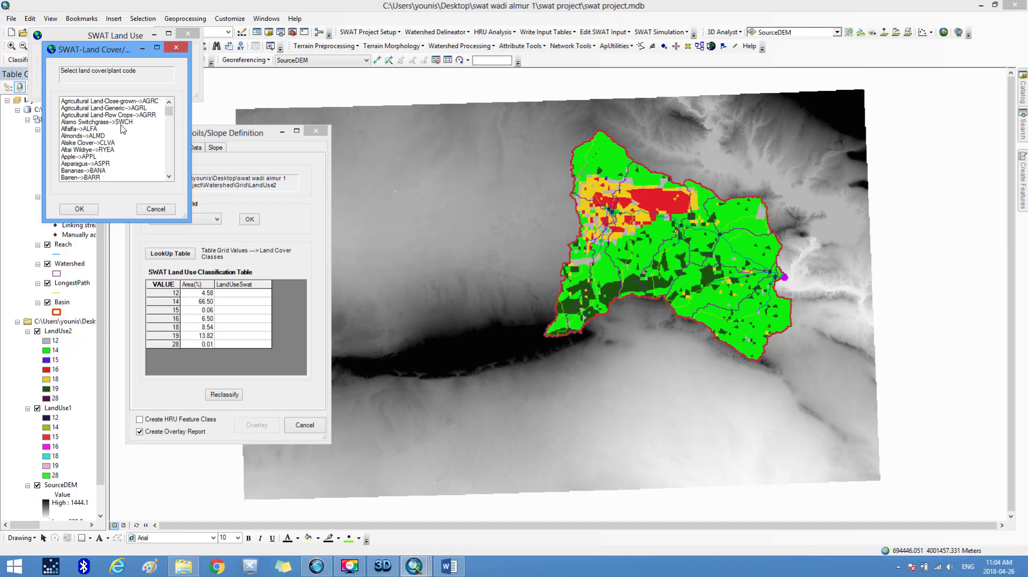
pyautogui.moveTo(169, 111)
pyautogui.mouseDown()
pyautogui.moveTo(175, 172)
pyautogui.moveTo(169, 118)
pyautogui.mouseUp()
pyautogui.click(118, 110)
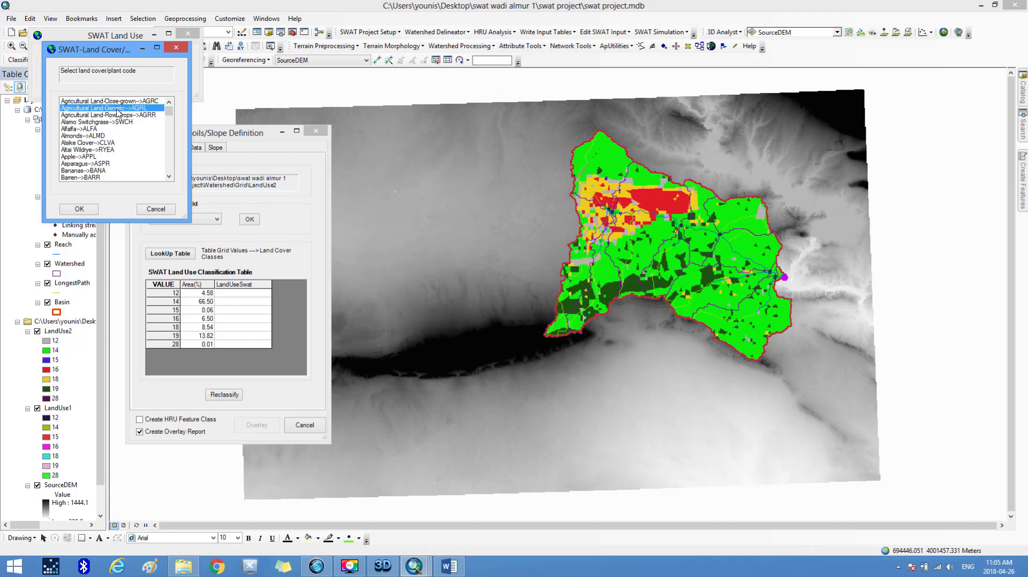
pyautogui.click(80, 208)
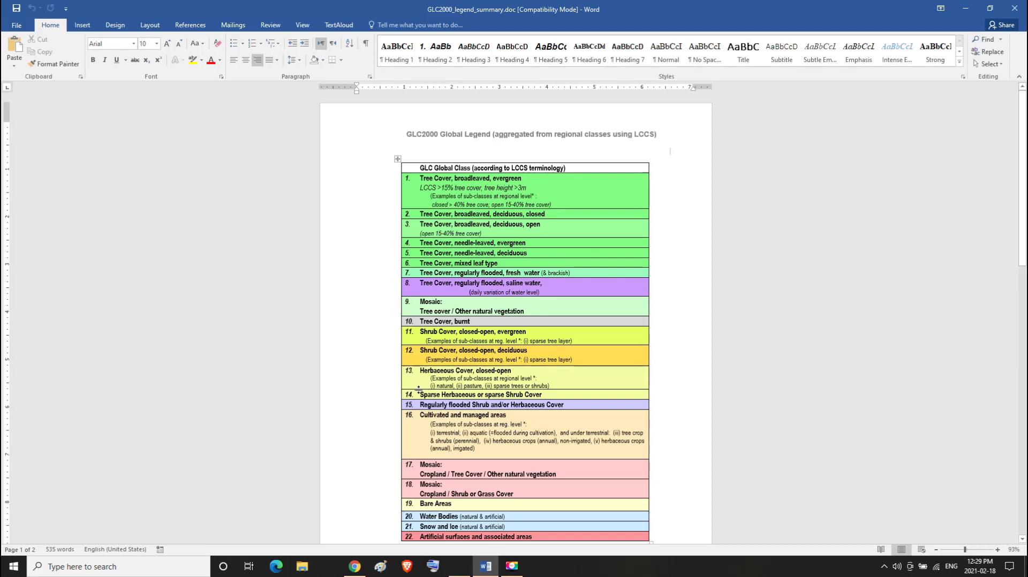
# - Look up class 14 in the GLC2000 legend and open the crop database's land cover code list for grid value 14
pyautogui.moveTo(421, 394); pyautogui.dragTo(460, 396)
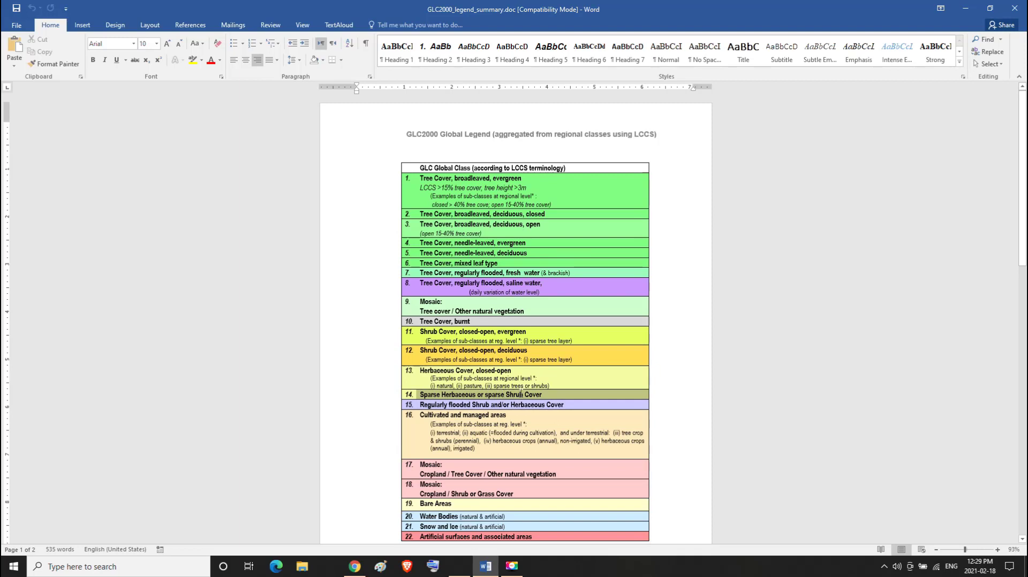
pyautogui.doubleClick(521, 394)
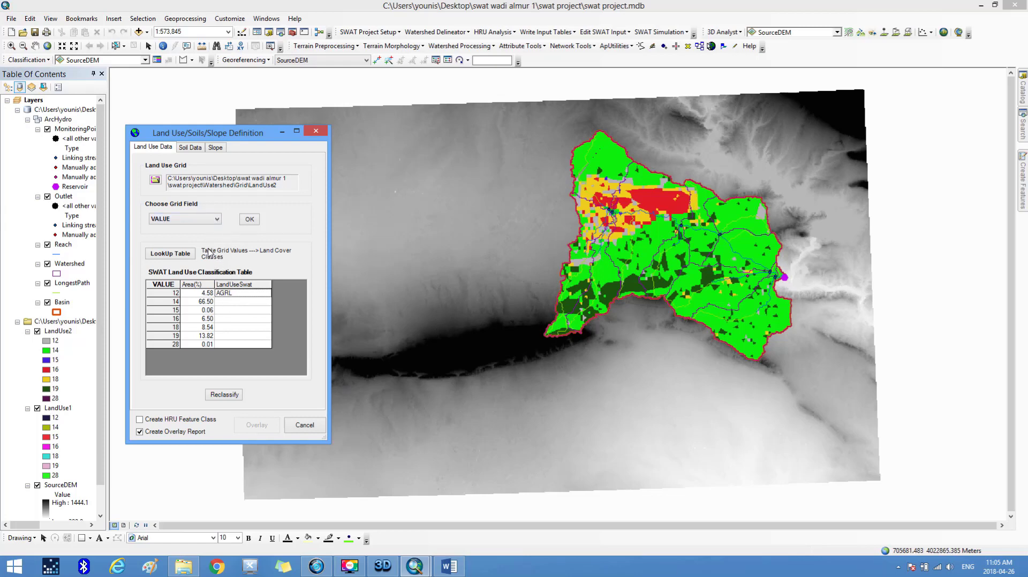
pyautogui.doubleClick(232, 305)
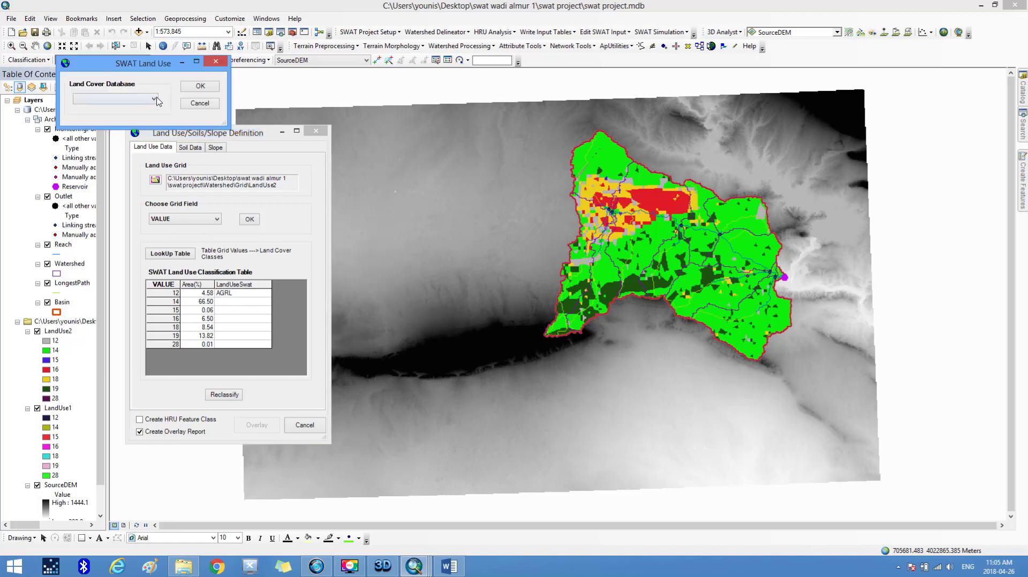
pyautogui.click(155, 99)
pyautogui.click(131, 108)
pyautogui.click(209, 90)
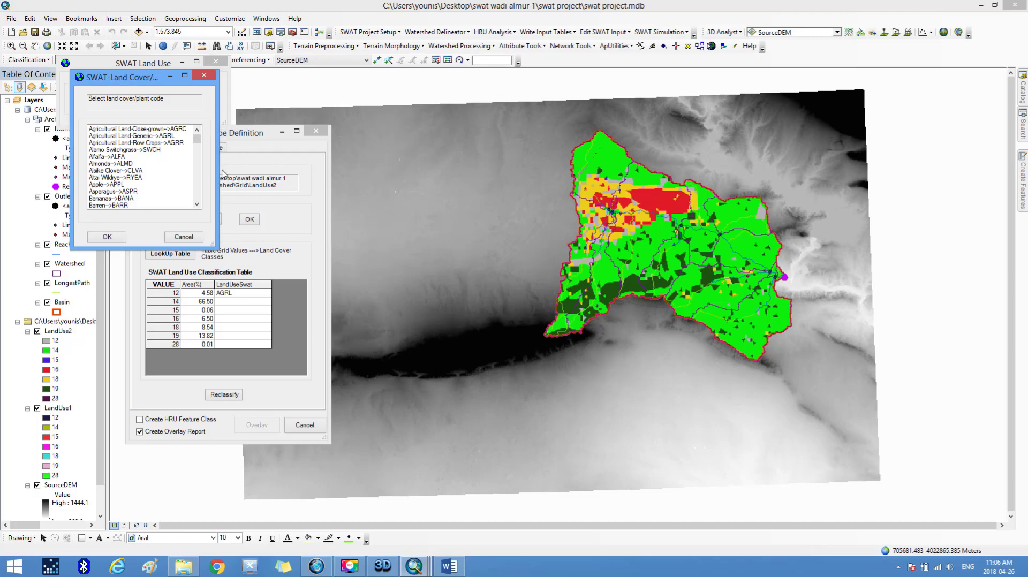
# - Assign Pasture (PAST) from the crop database's land cover code list to grid value 14
pyautogui.click(197, 204)
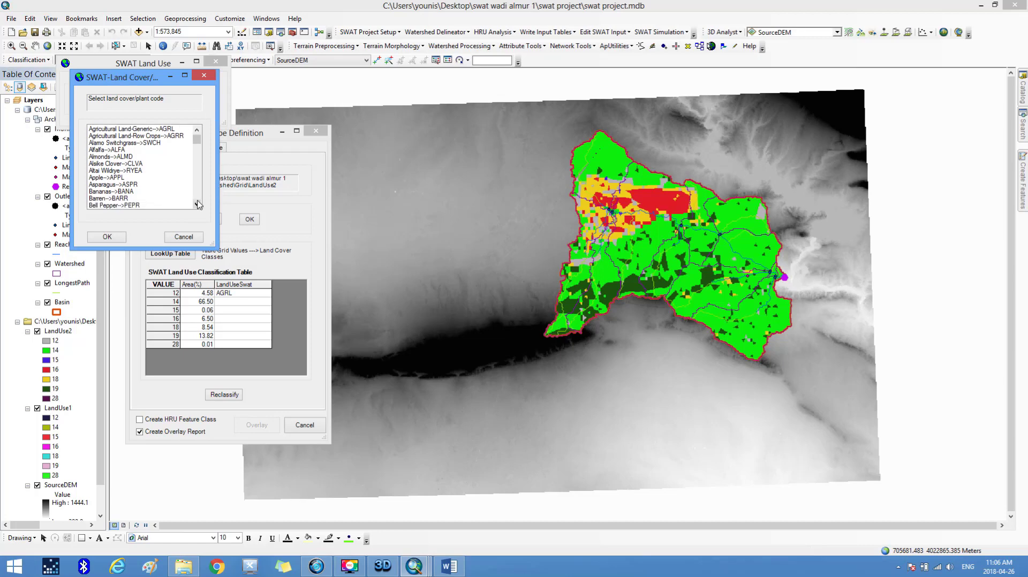
pyautogui.click(198, 204)
pyautogui.click(197, 204)
pyautogui.click(198, 204)
pyautogui.click(197, 204)
pyautogui.click(197, 204)
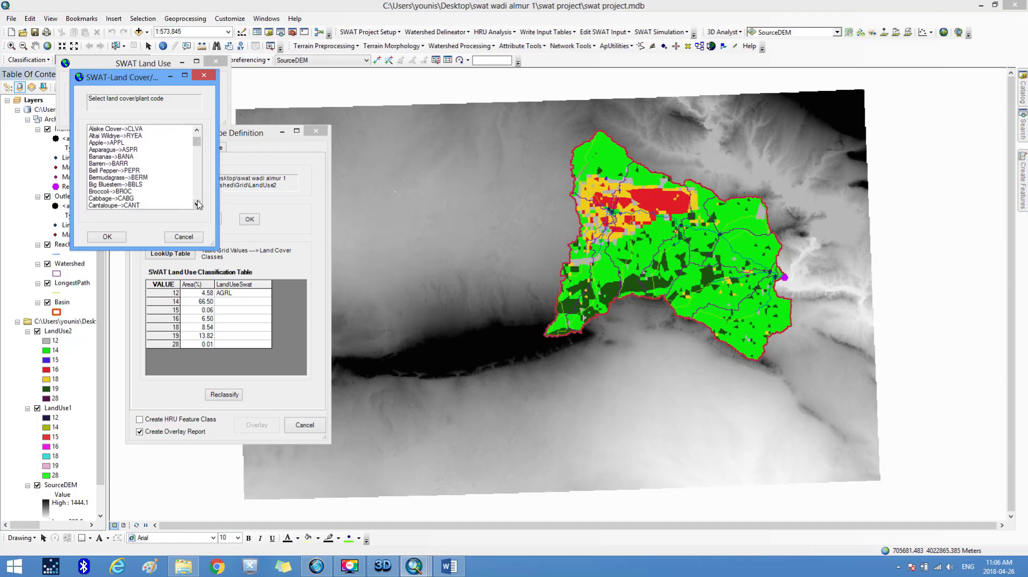
pyautogui.click(197, 204)
pyautogui.click(198, 204)
pyautogui.click(197, 204)
pyautogui.click(197, 204)
pyautogui.click(197, 204)
pyautogui.click(198, 204)
pyautogui.click(198, 204)
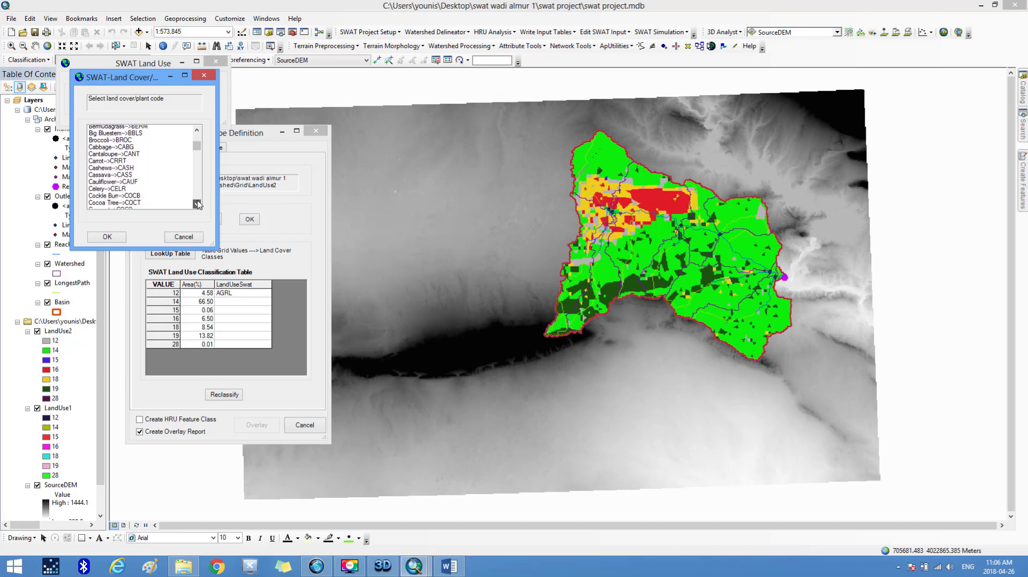
pyautogui.click(198, 204)
pyautogui.click(198, 204)
pyautogui.click(198, 204)
pyautogui.click(198, 204)
pyautogui.click(198, 204)
pyautogui.click(198, 204)
pyautogui.click(198, 204)
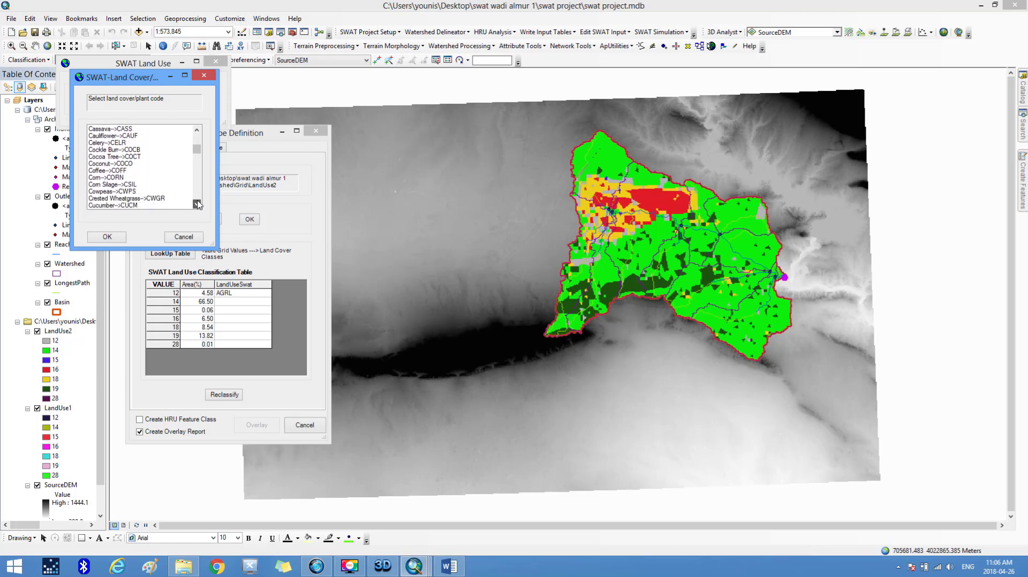
pyautogui.click(198, 204)
pyautogui.click(198, 204)
pyautogui.click(198, 204)
pyautogui.click(198, 204)
pyautogui.click(198, 204)
pyautogui.click(198, 204)
pyautogui.click(198, 204)
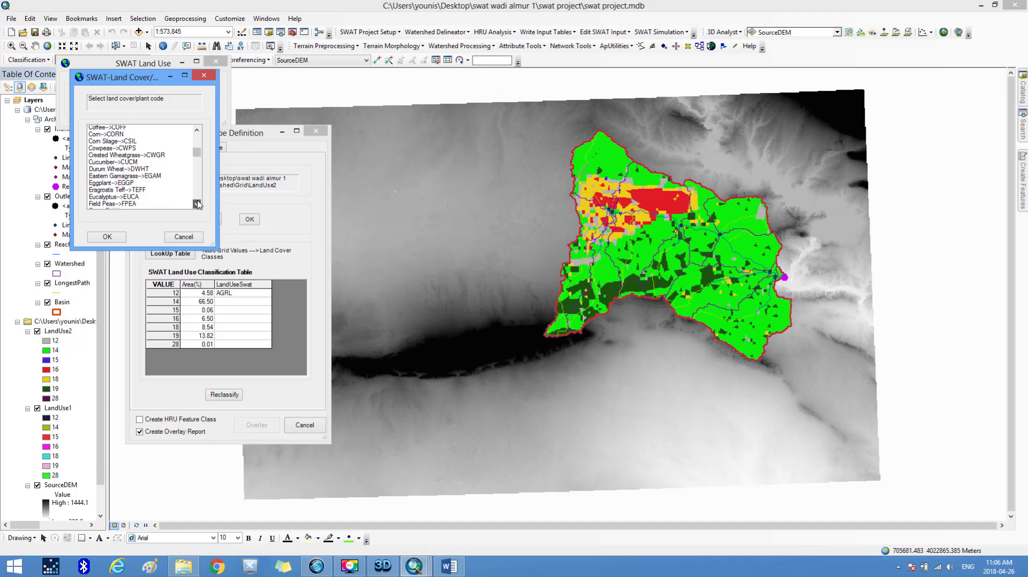
pyautogui.click(198, 204)
pyautogui.click(198, 204)
pyautogui.click(197, 204)
pyautogui.click(198, 204)
pyautogui.click(198, 204)
pyautogui.click(198, 204)
pyautogui.click(198, 204)
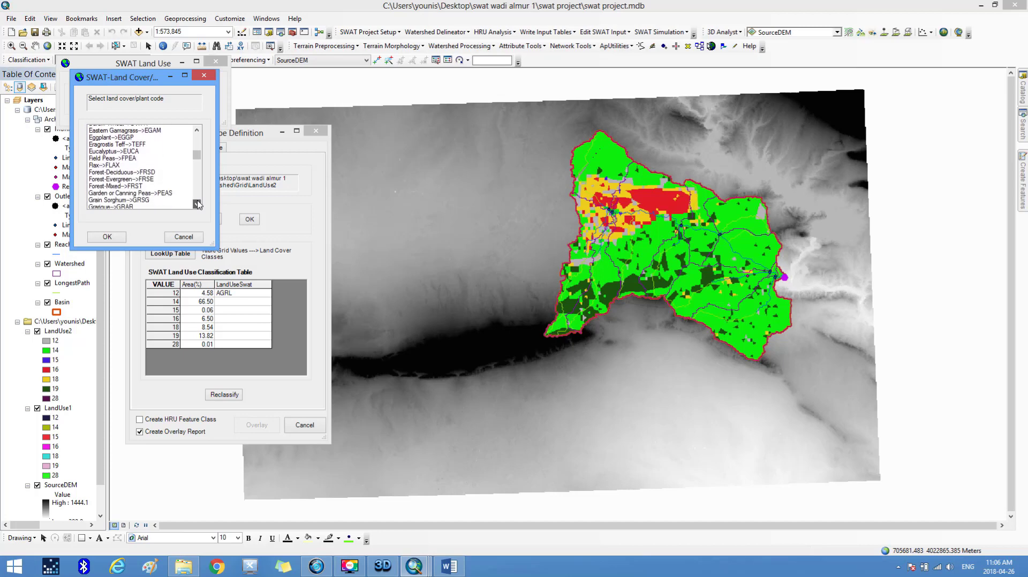
pyautogui.click(197, 204)
pyautogui.click(198, 204)
pyautogui.click(198, 204)
pyautogui.click(198, 204)
pyautogui.click(197, 204)
pyautogui.click(197, 204)
pyautogui.click(198, 204)
pyautogui.click(197, 204)
pyautogui.click(198, 204)
pyautogui.click(197, 204)
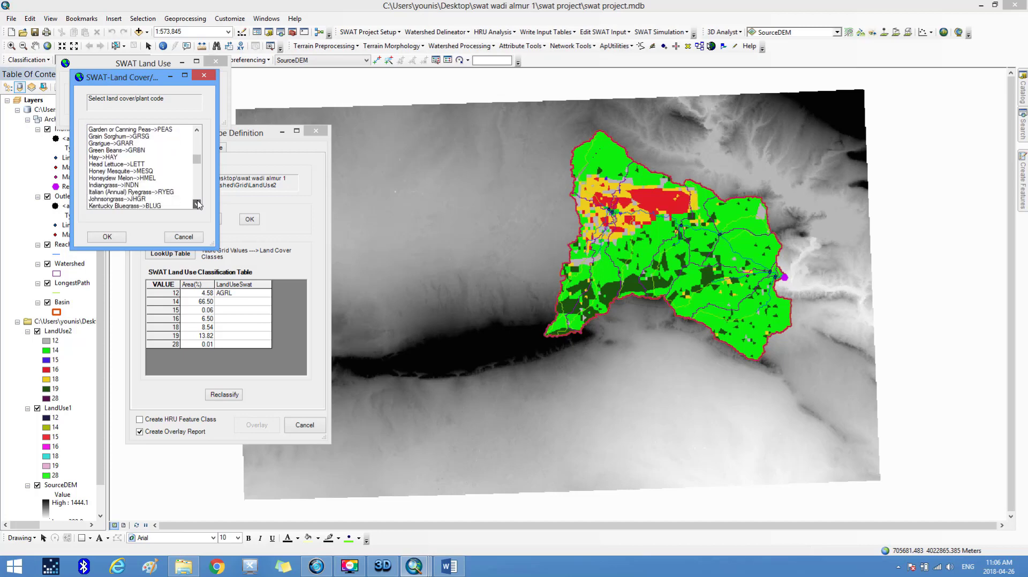
pyautogui.click(198, 204)
pyautogui.click(198, 204)
pyautogui.click(198, 204)
pyautogui.click(198, 205)
pyautogui.click(198, 204)
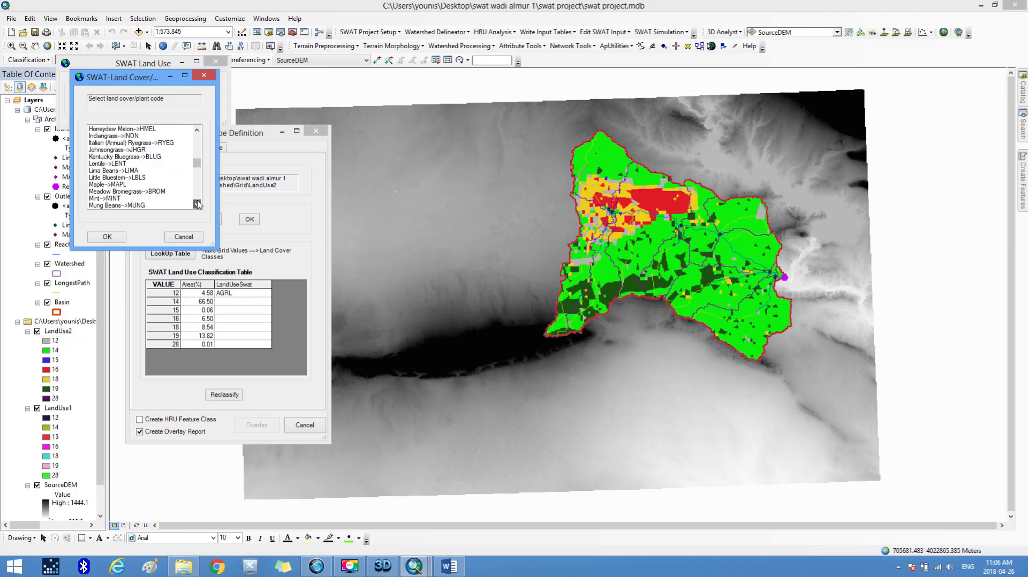
pyautogui.click(197, 204)
pyautogui.click(197, 204)
pyautogui.click(198, 204)
pyautogui.click(197, 204)
pyautogui.click(197, 204)
pyautogui.click(198, 204)
pyautogui.click(198, 204)
pyautogui.click(198, 204)
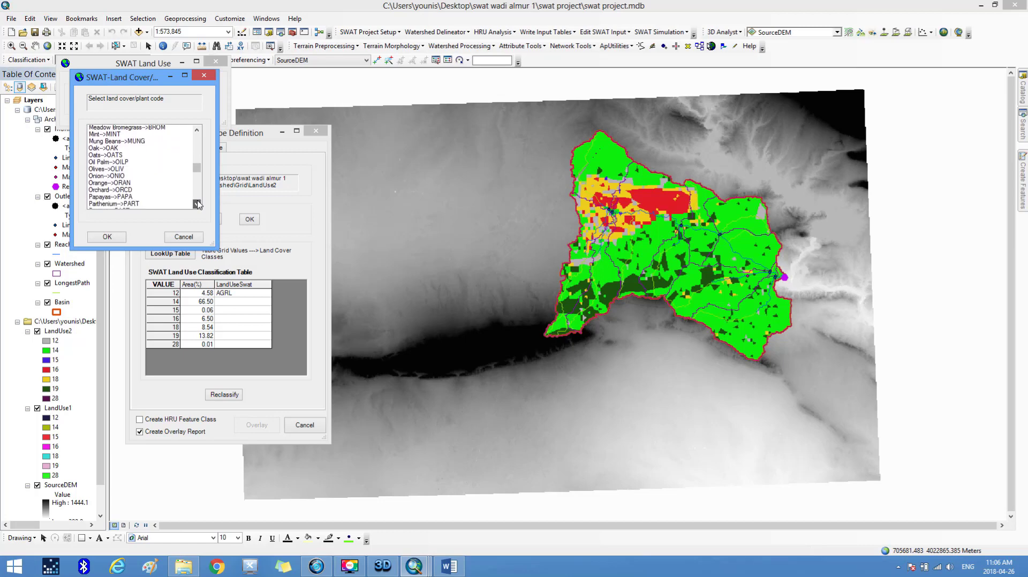
pyautogui.click(197, 204)
pyautogui.click(198, 204)
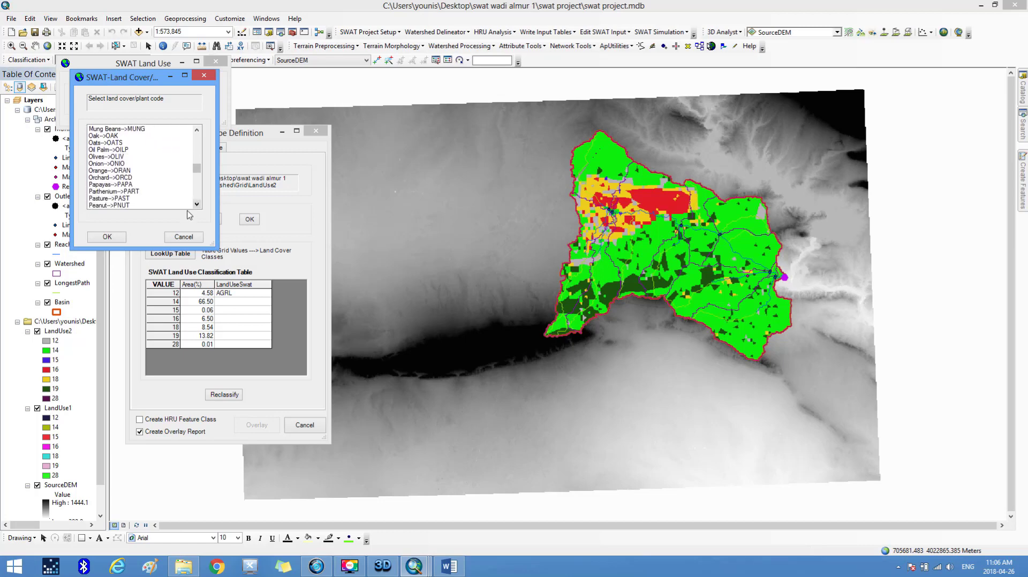
pyautogui.click(114, 199)
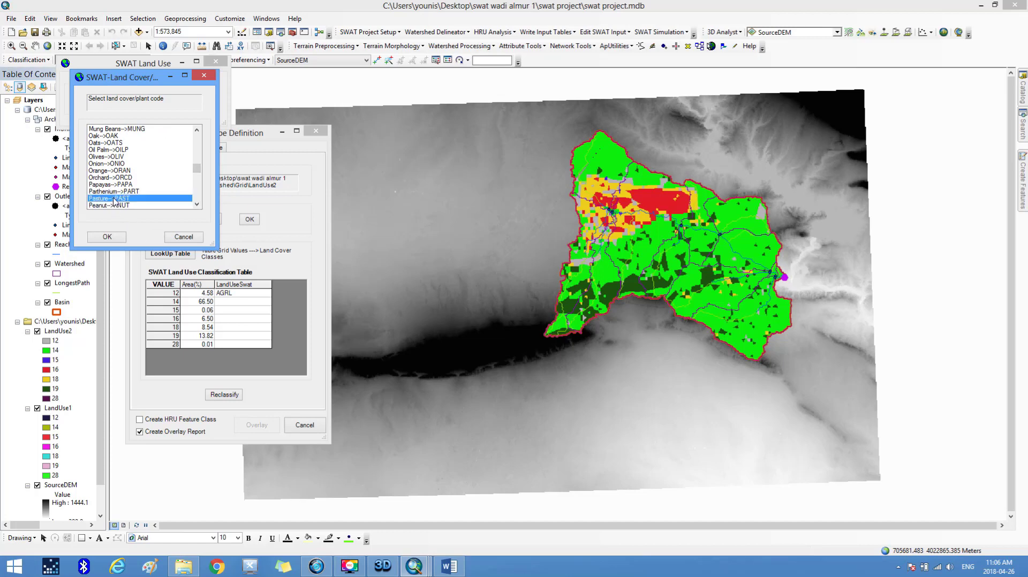
pyautogui.click(118, 239)
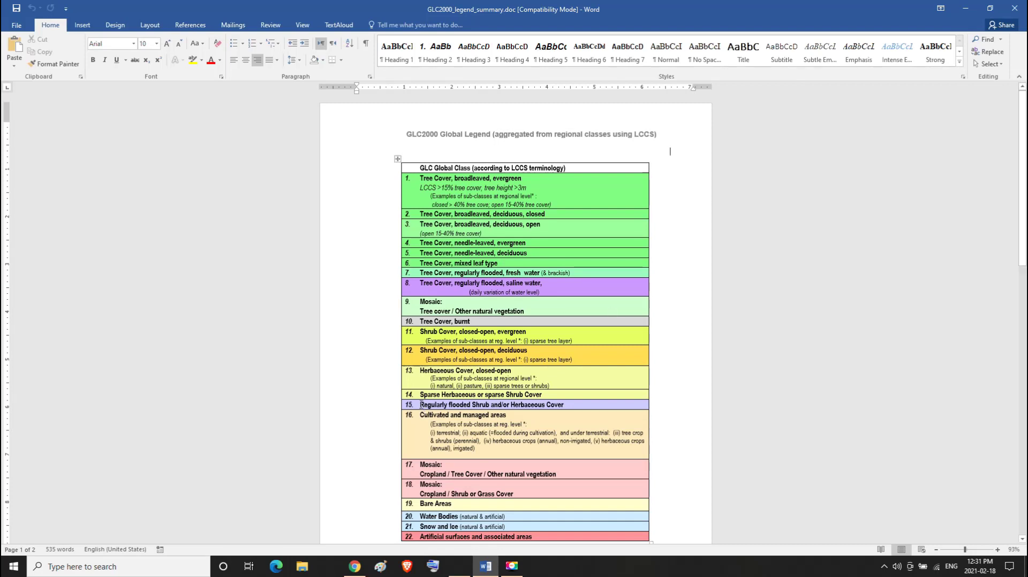
# - Look up class 15 in the GLC2000 legend and assign Agricultural Land-Close-grown (AGRC) from the crop database to grid value 15
pyautogui.moveTo(421, 405); pyautogui.dragTo(478, 407)
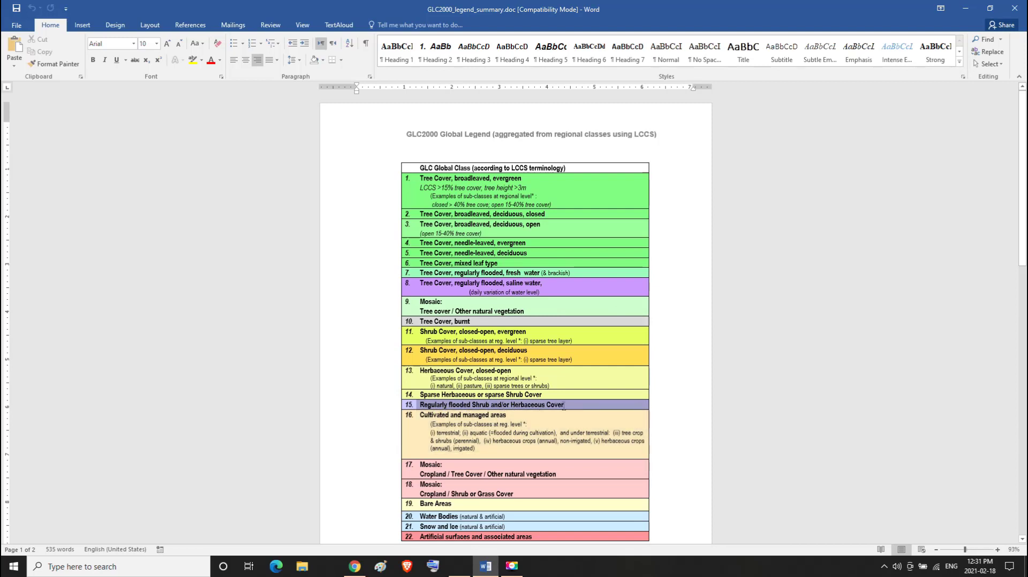
pyautogui.moveTo(569, 407); pyautogui.dragTo(570, 411)
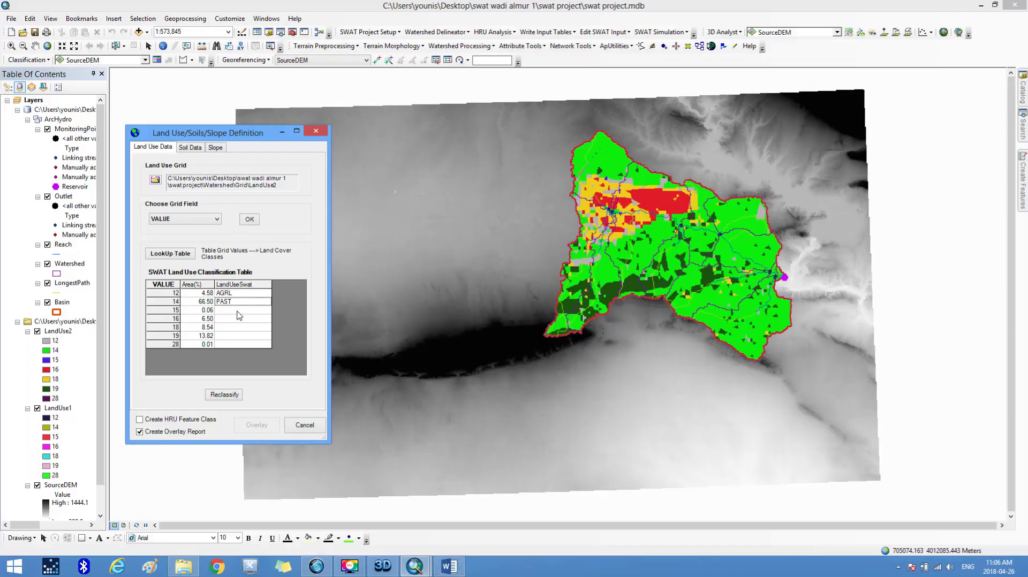
pyautogui.click(239, 317)
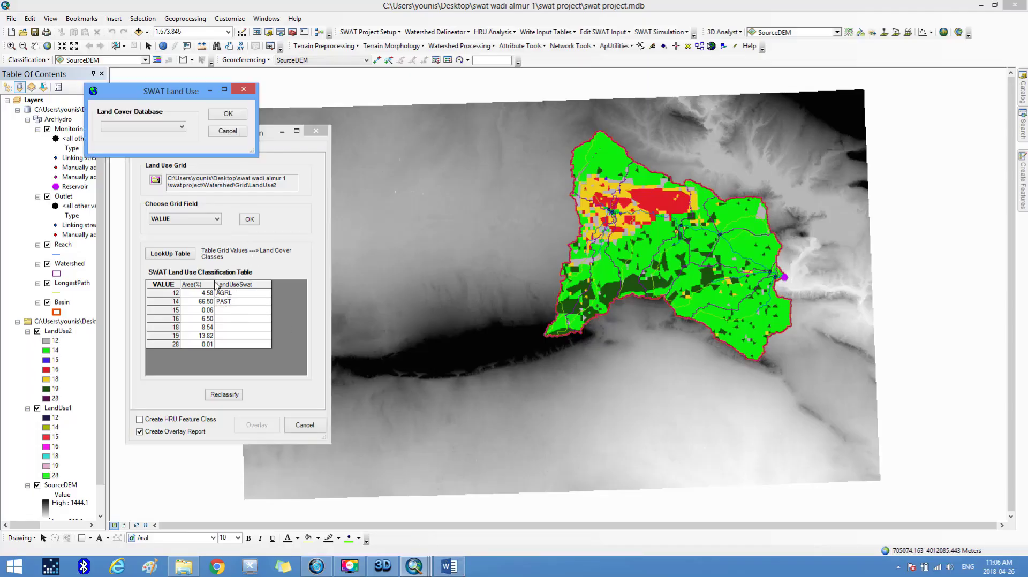
pyautogui.click(183, 127)
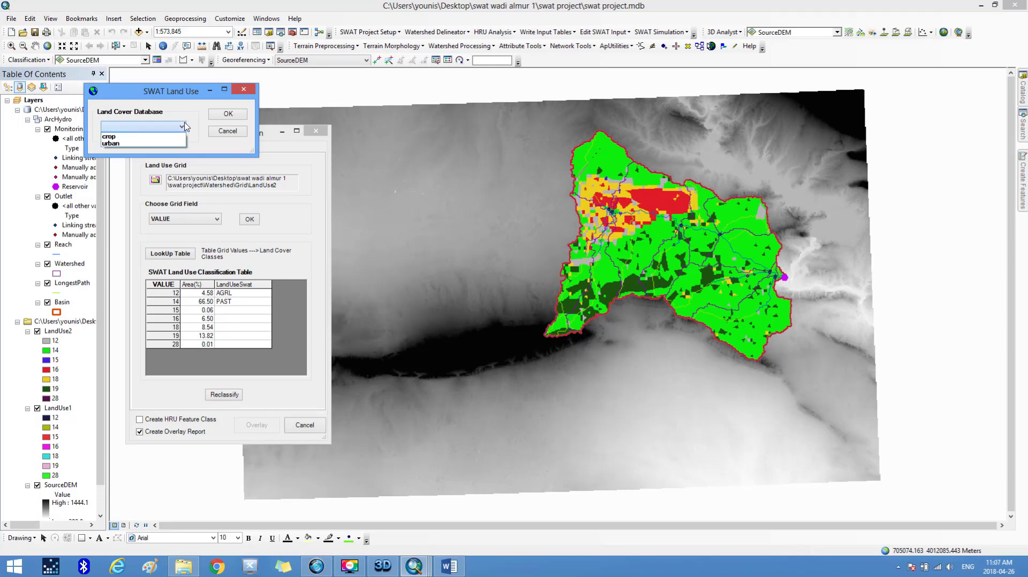
pyautogui.click(130, 140)
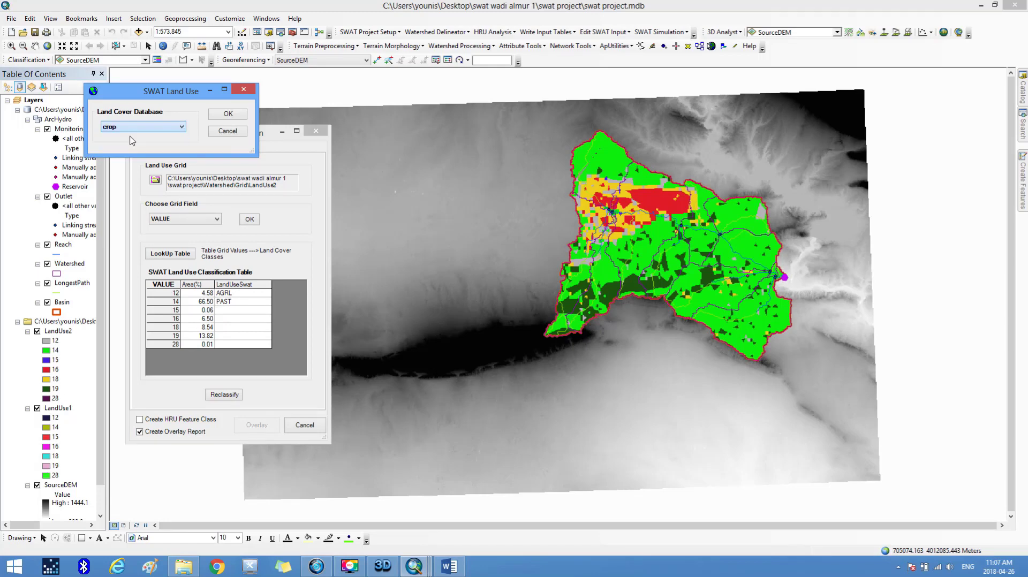
pyautogui.click(225, 114)
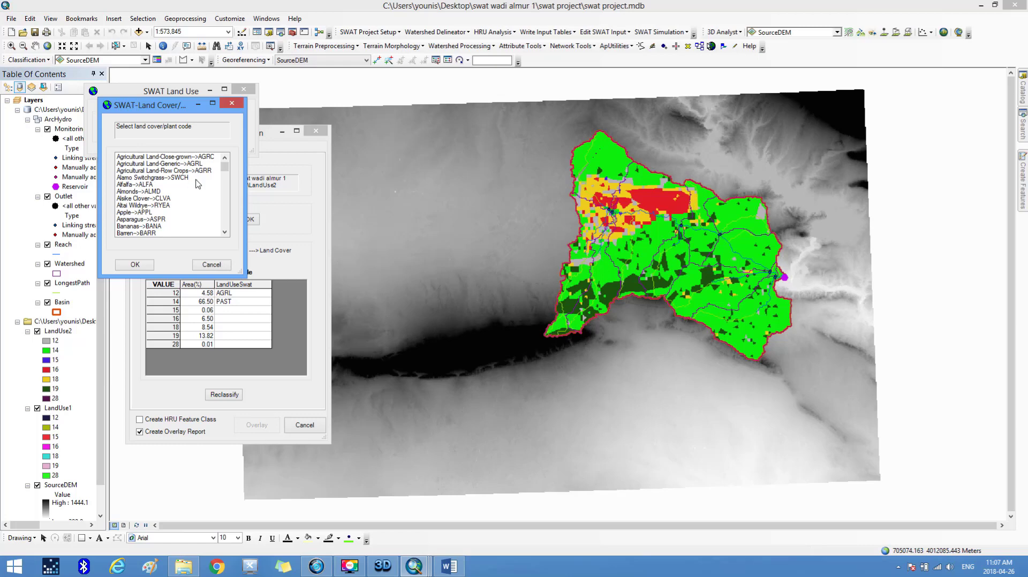
pyautogui.click(184, 158)
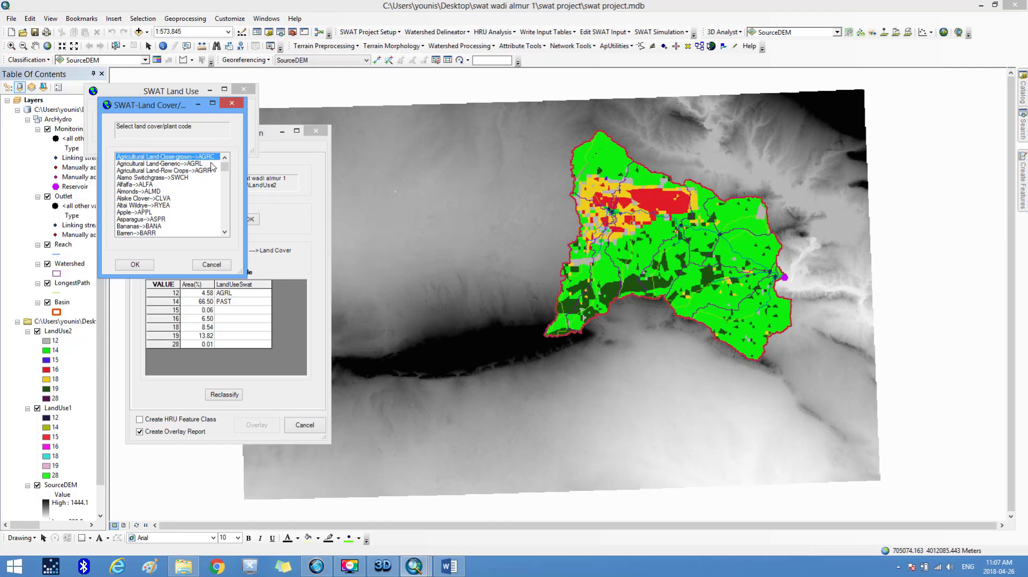
pyautogui.click(135, 264)
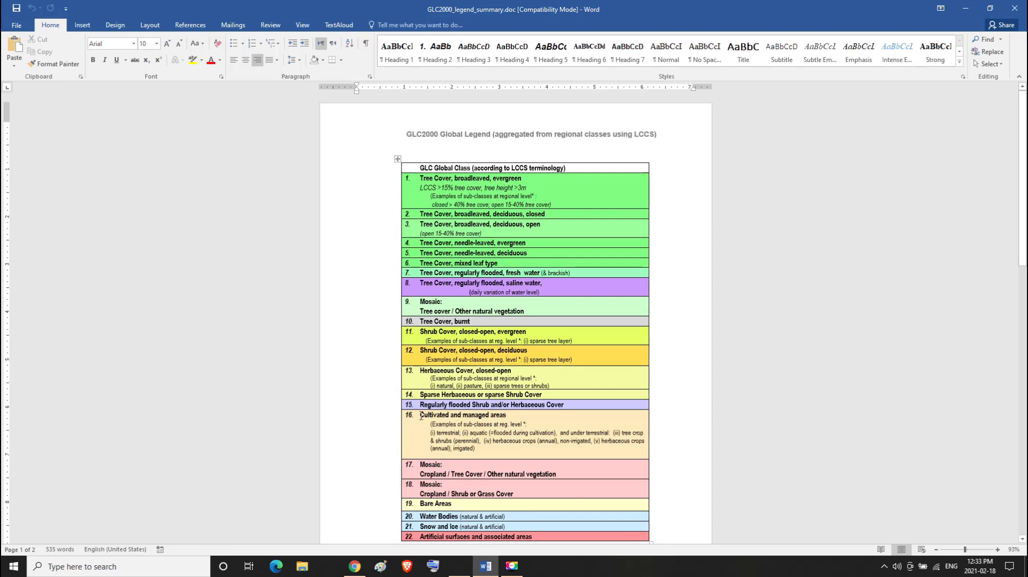
# - Look up class 16 in the GLC2000 legend and assign Grarigue (GRAR) from the crop database to grid value 16
pyautogui.moveTo(421, 416); pyautogui.dragTo(497, 451)
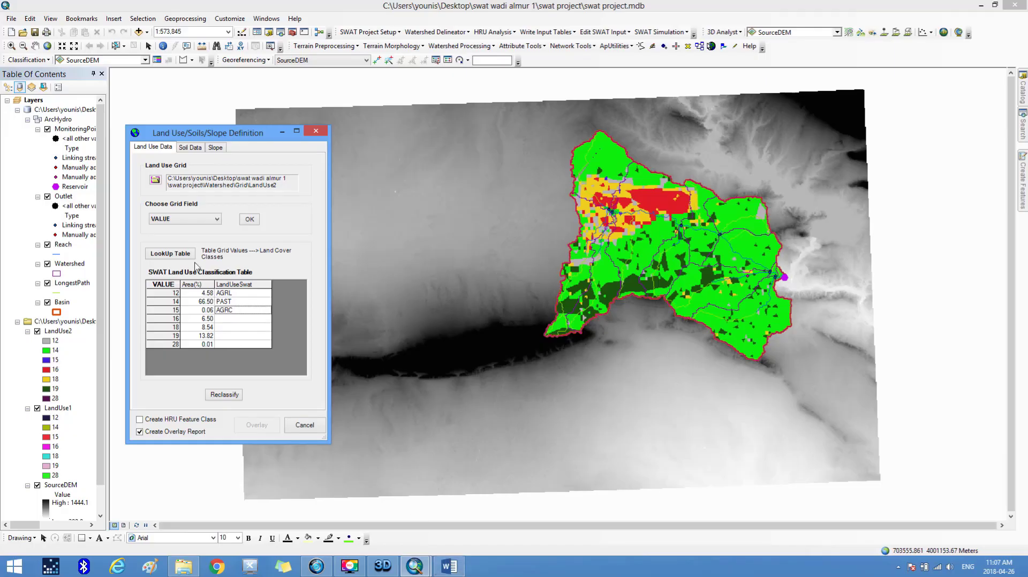
pyautogui.click(227, 319)
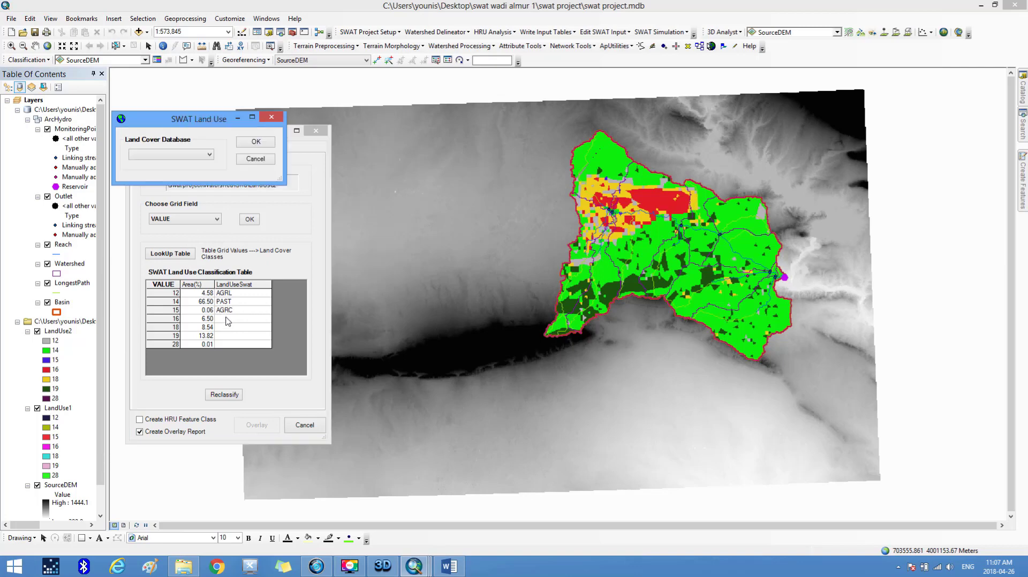
pyautogui.click(209, 155)
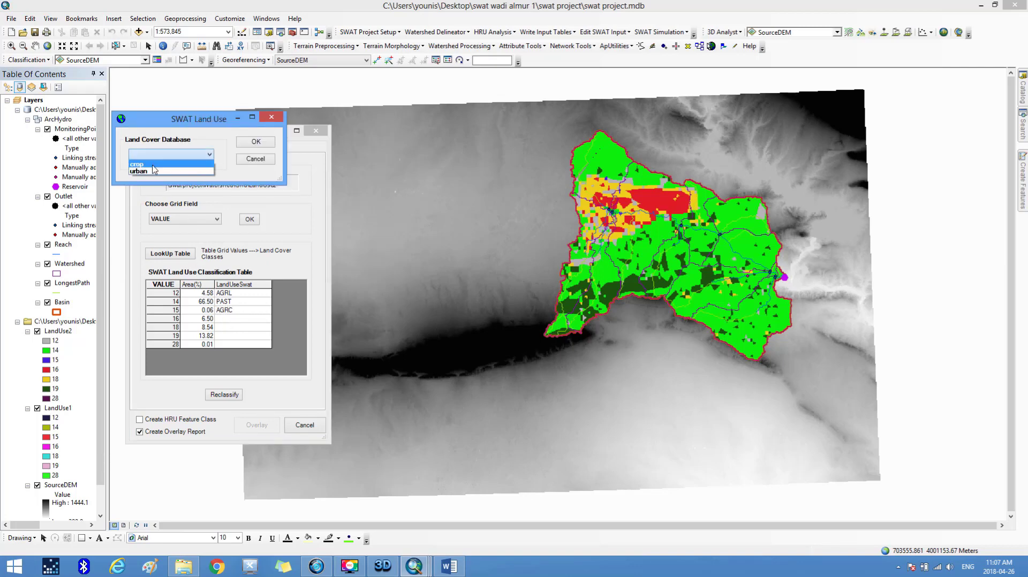
pyautogui.click(153, 165)
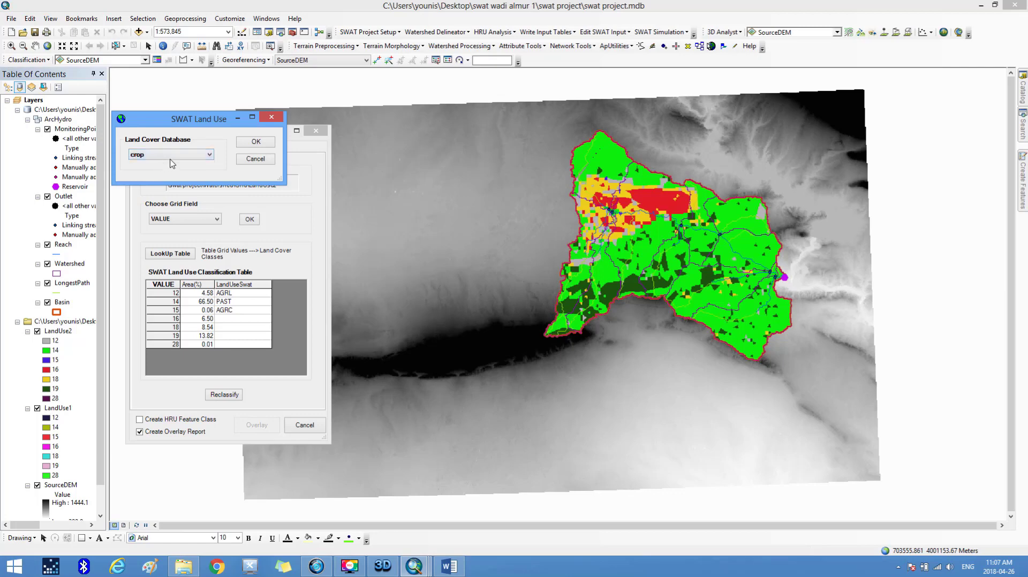
pyautogui.click(256, 142)
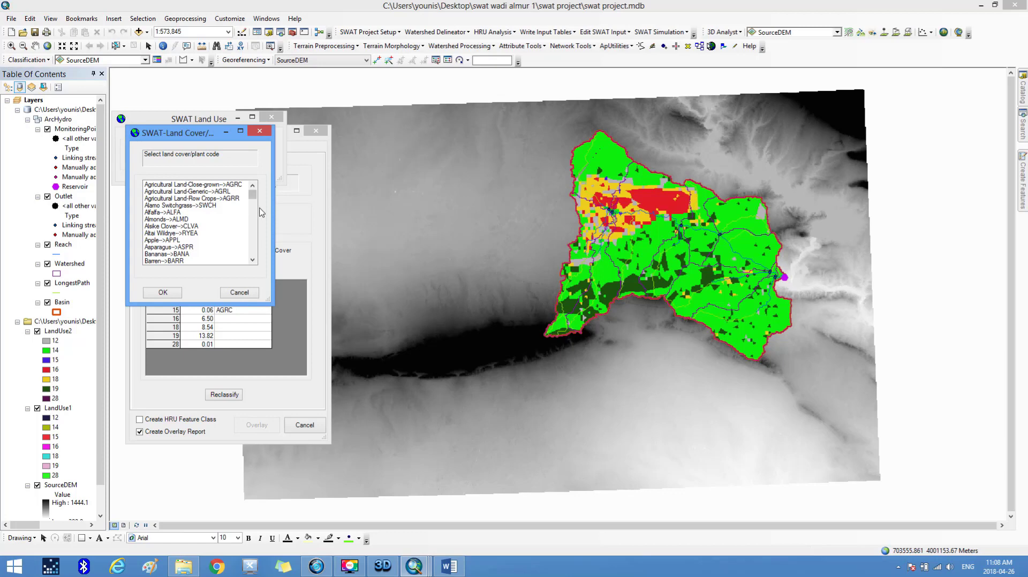
pyautogui.moveTo(253, 196); pyautogui.dragTo(258, 218)
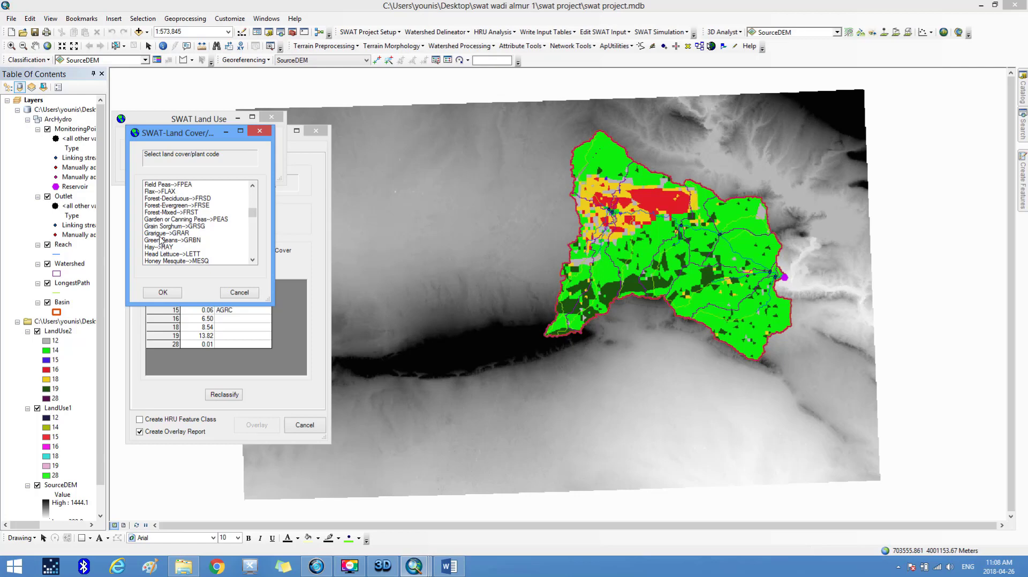
pyautogui.click(160, 234)
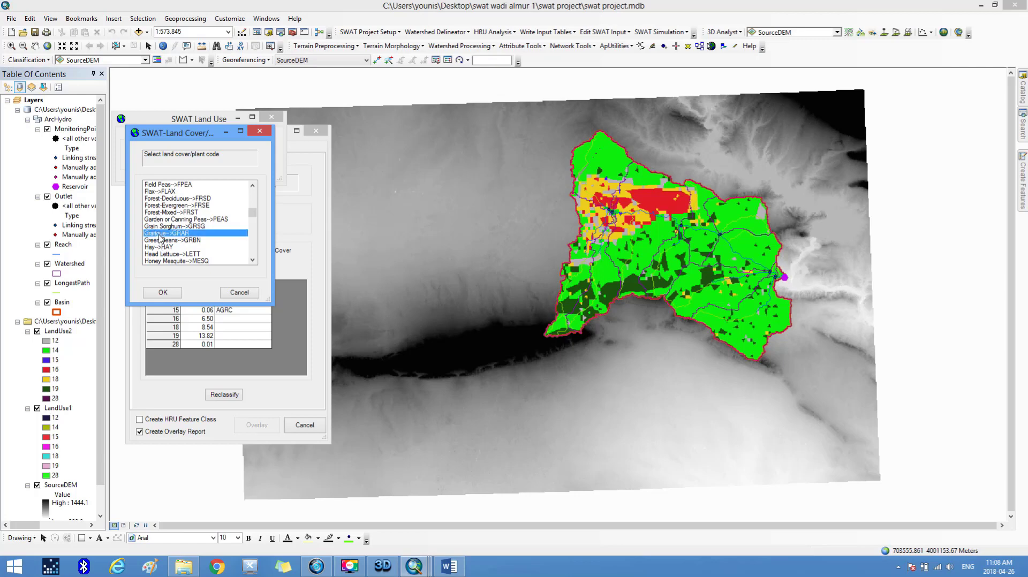
pyautogui.click(167, 294)
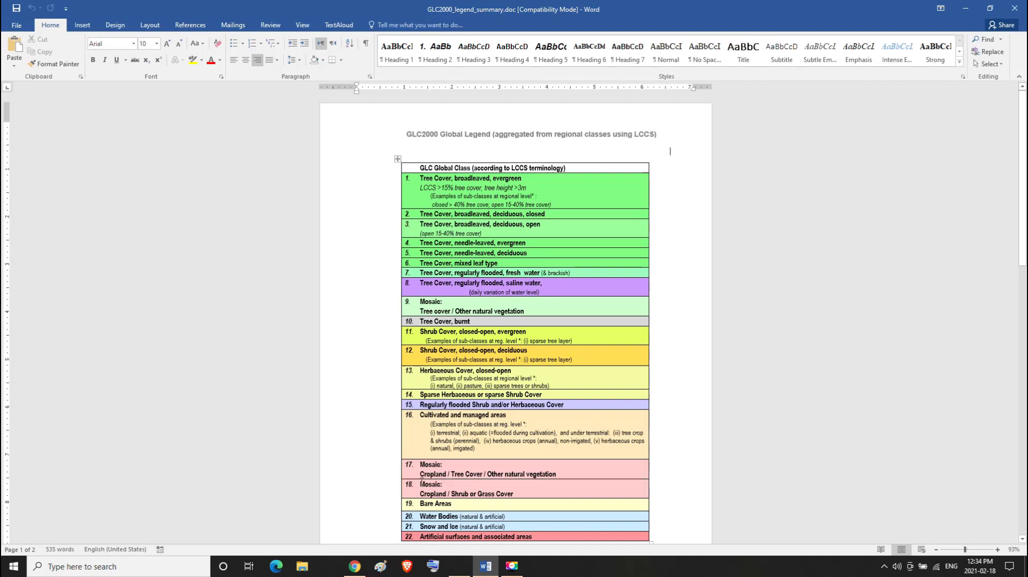
# - Look up class 18 in the GLC2000 legend and assign Agricultural Land-Row Crops (AGRR) from the crop database to grid value 18
pyautogui.moveTo(422, 481); pyautogui.dragTo(488, 490)
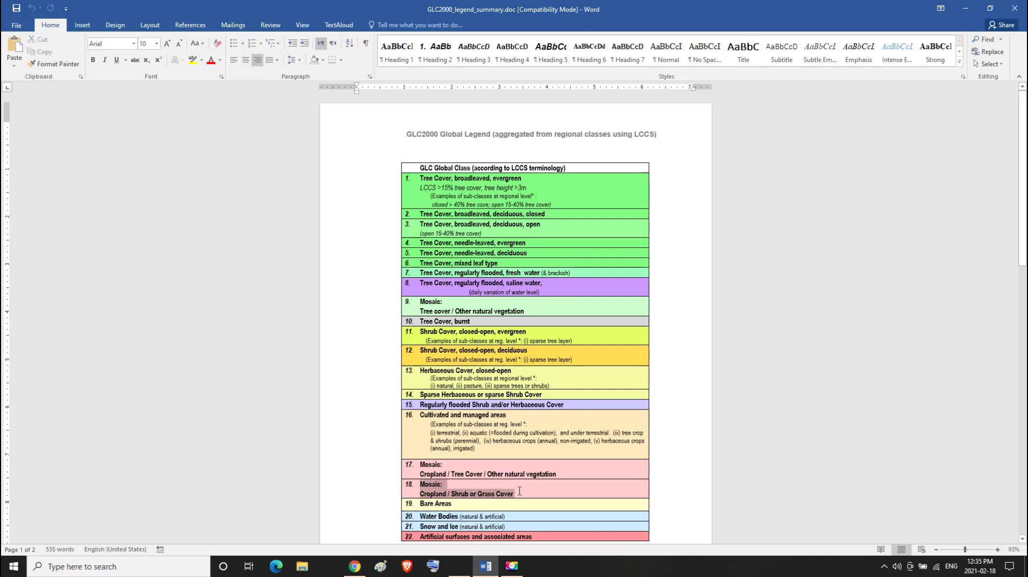
pyautogui.moveTo(520, 491); pyautogui.dragTo(520, 492)
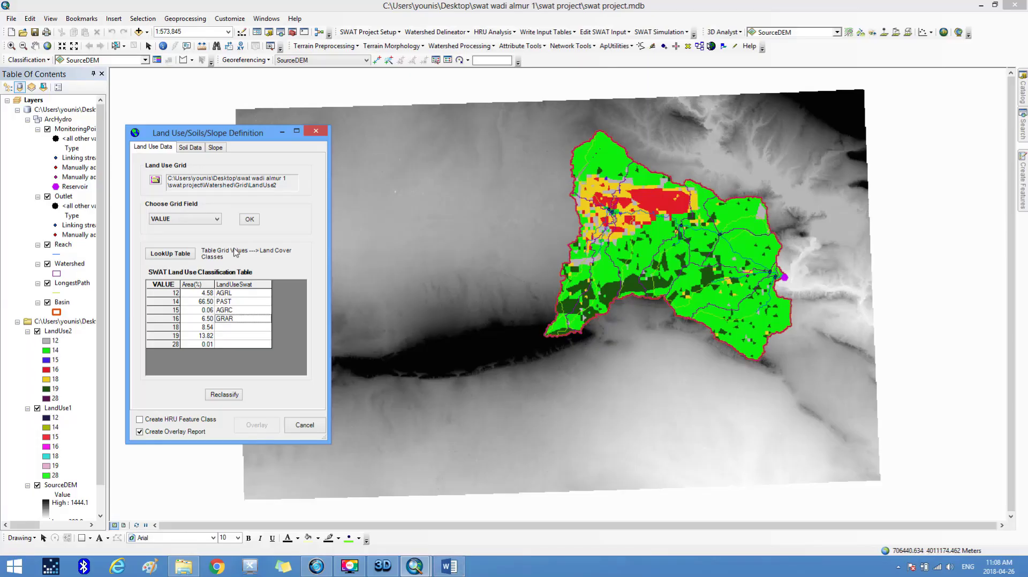
pyautogui.doubleClick(226, 328)
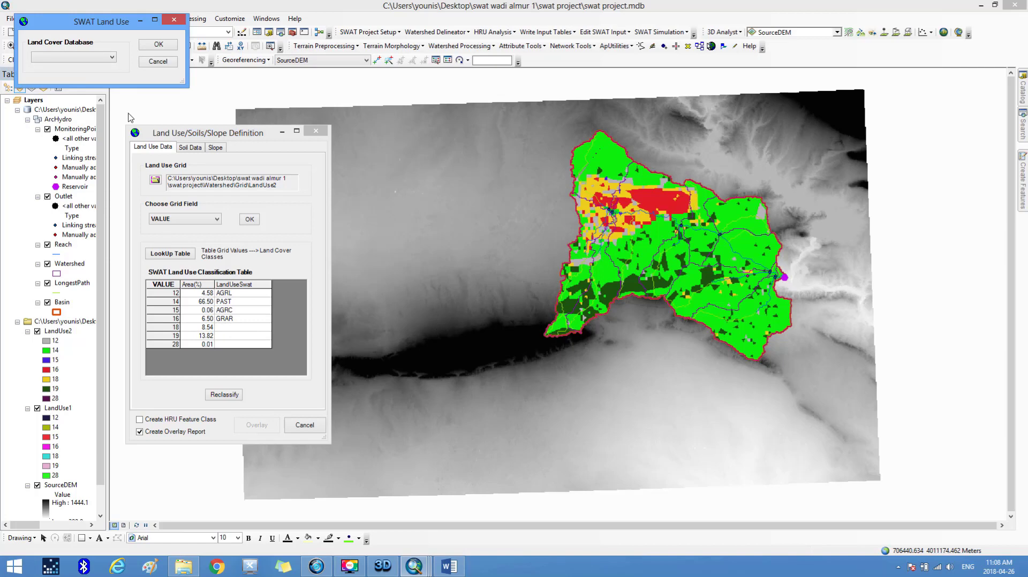
pyautogui.click(113, 59)
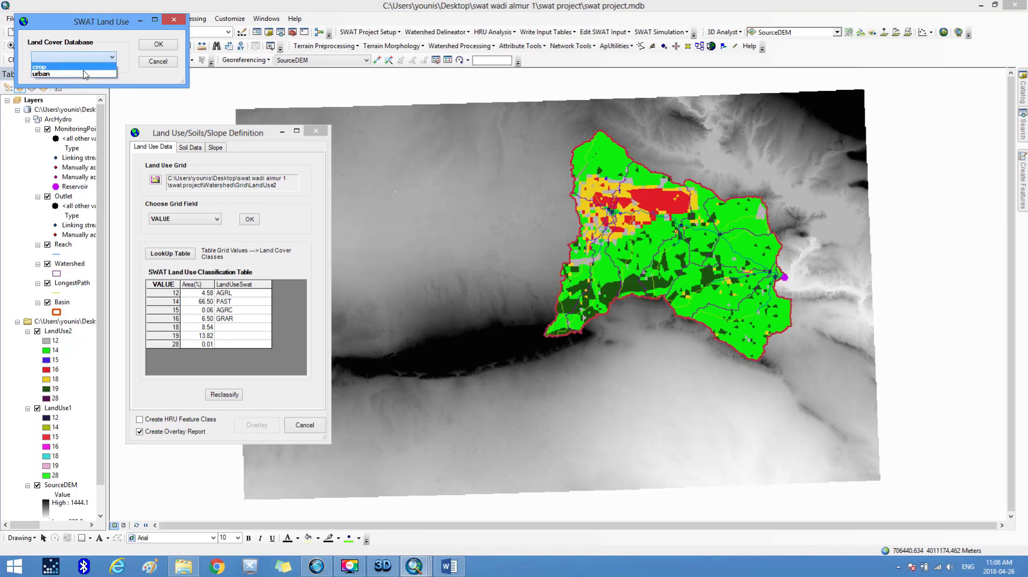
pyautogui.click(83, 68)
pyautogui.click(150, 47)
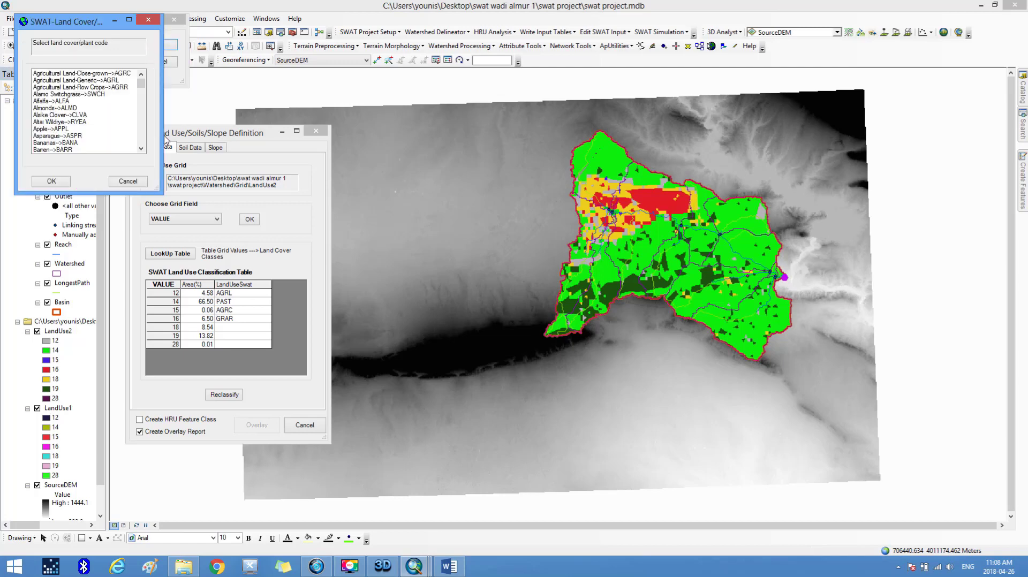
pyautogui.click(94, 88)
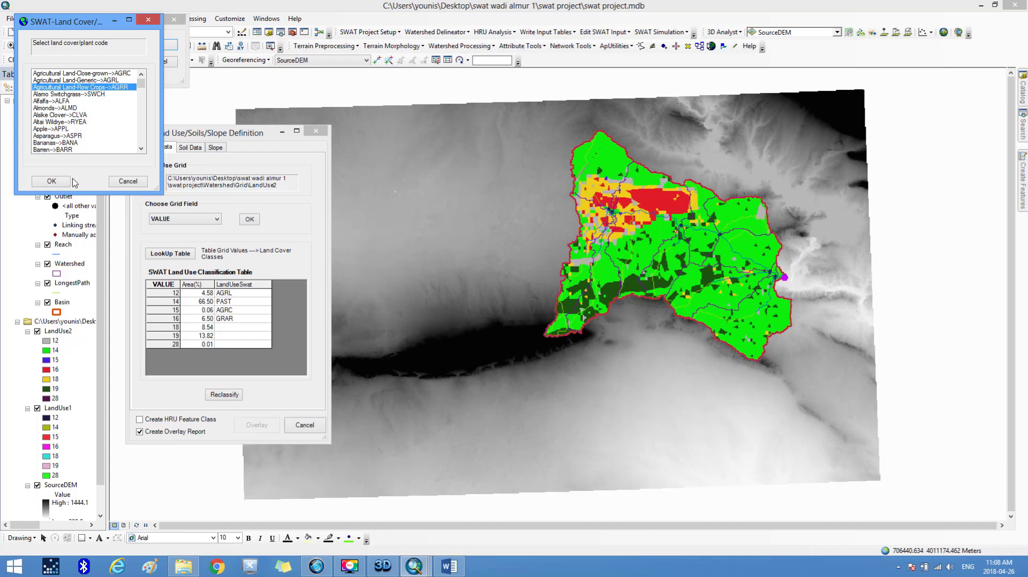
pyautogui.click(52, 181)
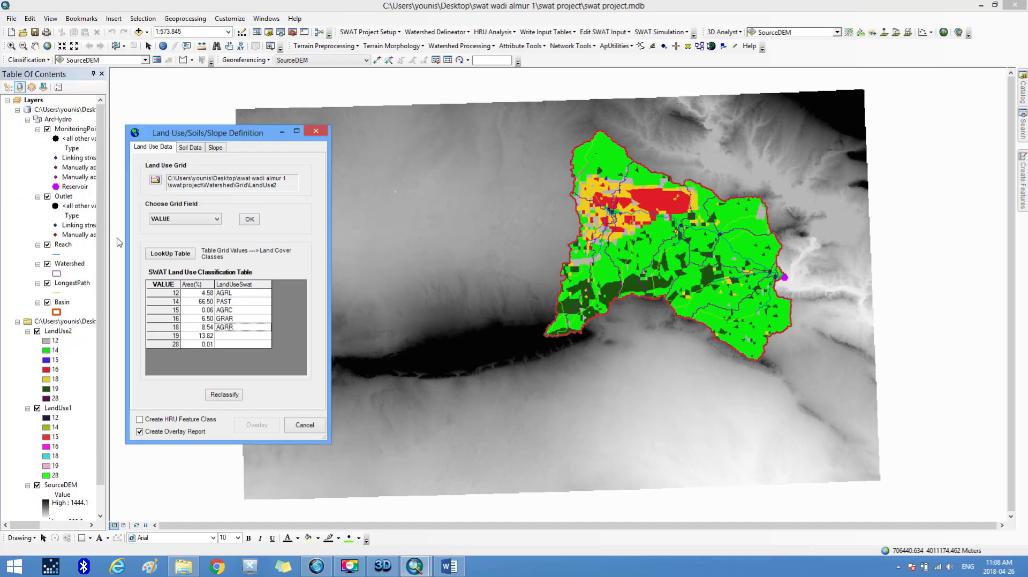
# - Look up class 19 in the GLC2000 legend and assign Barren (BARR) from the crop database to grid value 19
pyautogui.moveTo(449, 566)
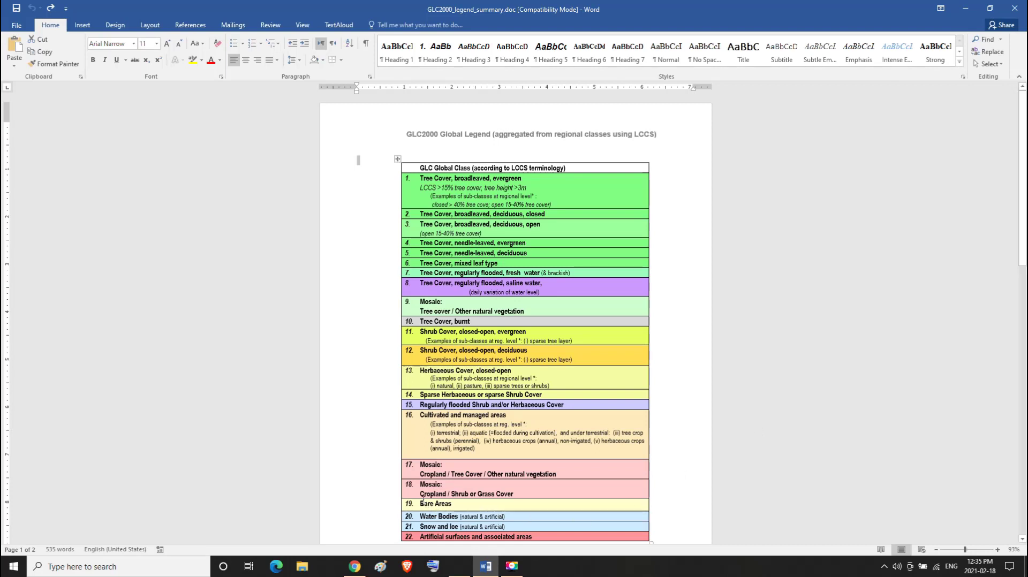
pyautogui.moveTo(420, 504); pyautogui.dragTo(452, 505)
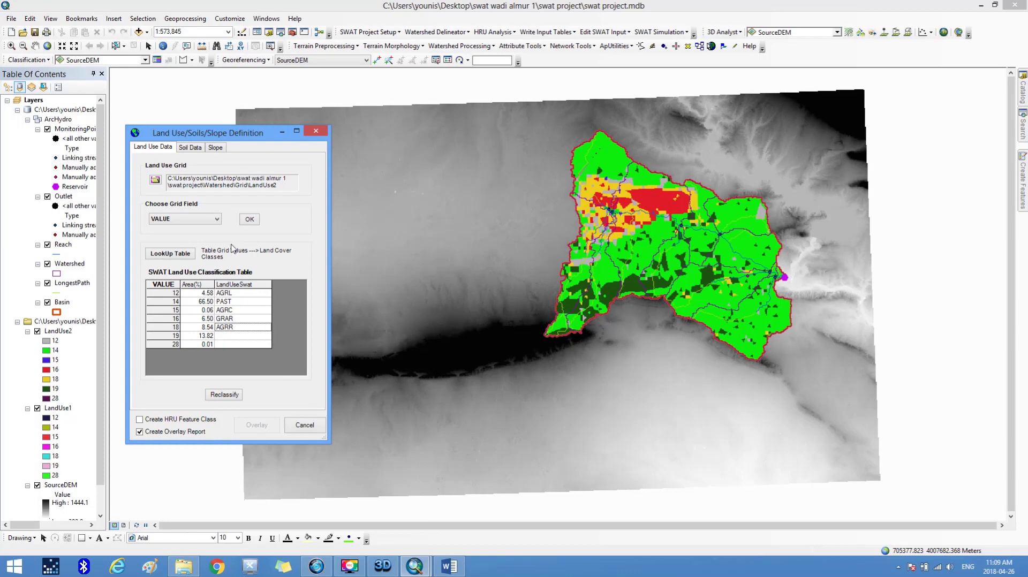
pyautogui.doubleClick(230, 337)
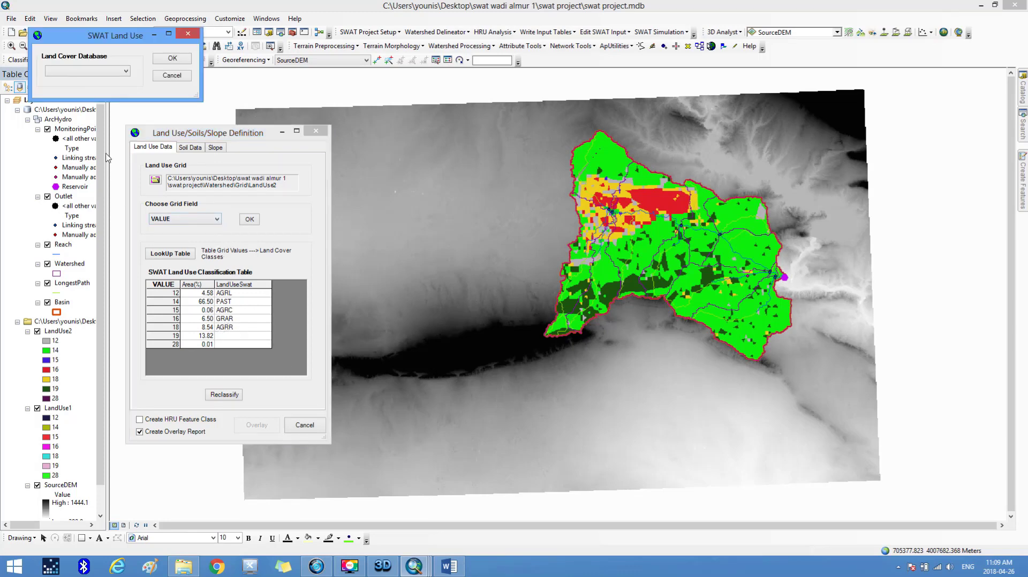
pyautogui.click(126, 71)
pyautogui.click(102, 81)
pyautogui.click(171, 58)
pyautogui.moveTo(170, 114)
pyautogui.mouseDown()
pyautogui.moveTo(153, 182)
pyautogui.moveTo(164, 118)
pyautogui.mouseUp()
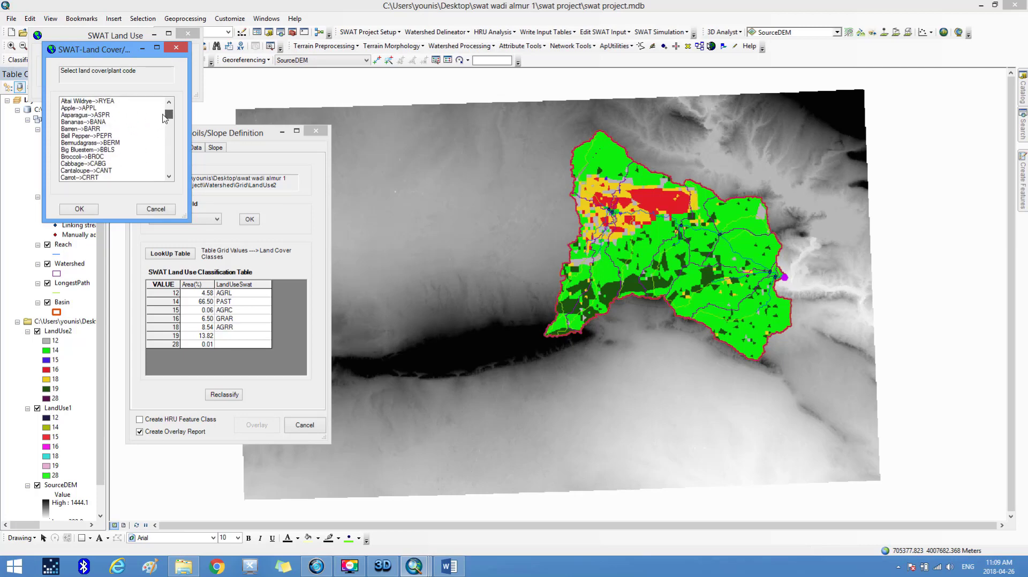
pyautogui.click(89, 130)
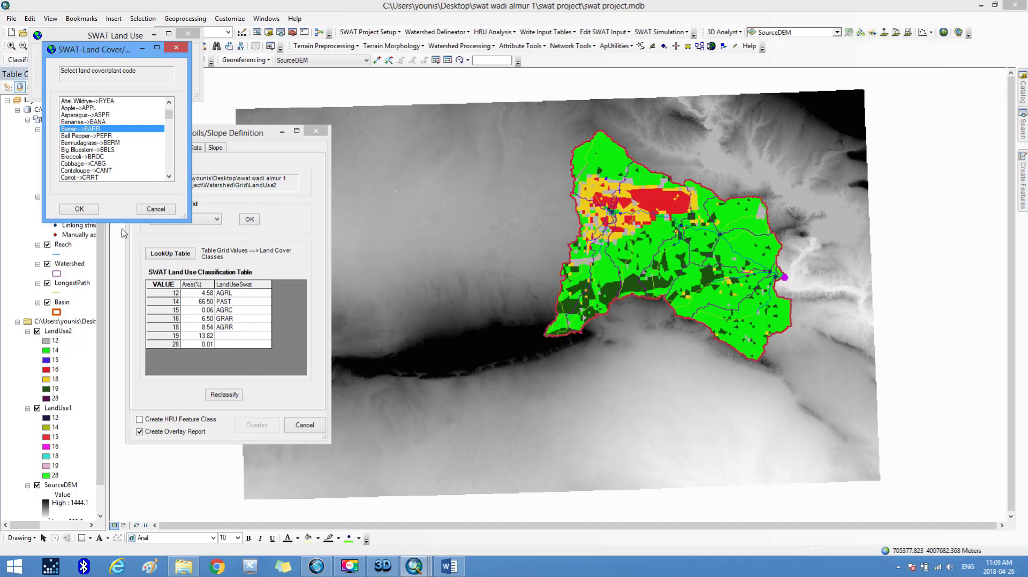
pyautogui.click(79, 209)
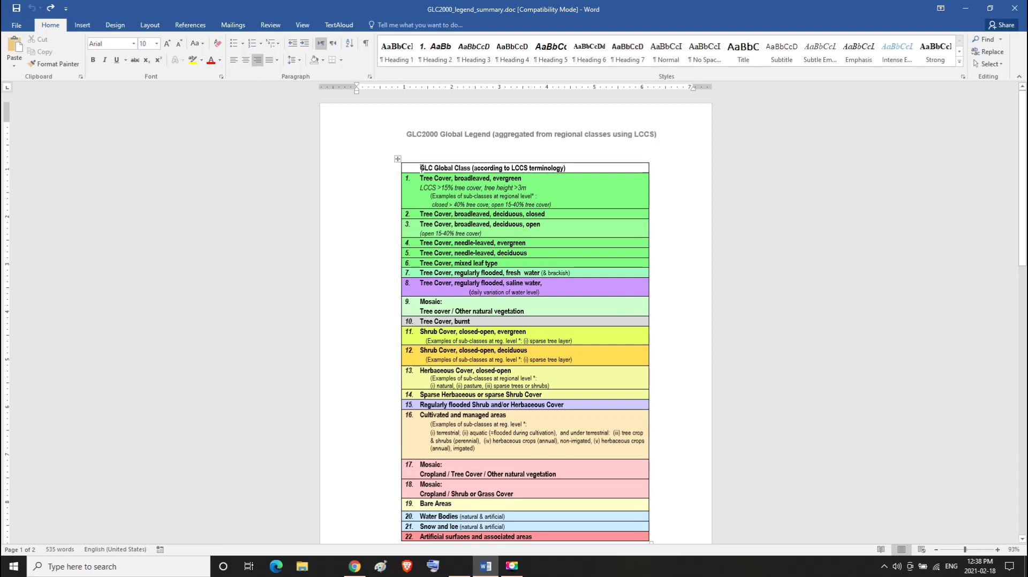
# - Consult the GLC2000 legend and assign Commercial (UCOM) from the urban database to grid value 28
pyautogui.click(426, 170)
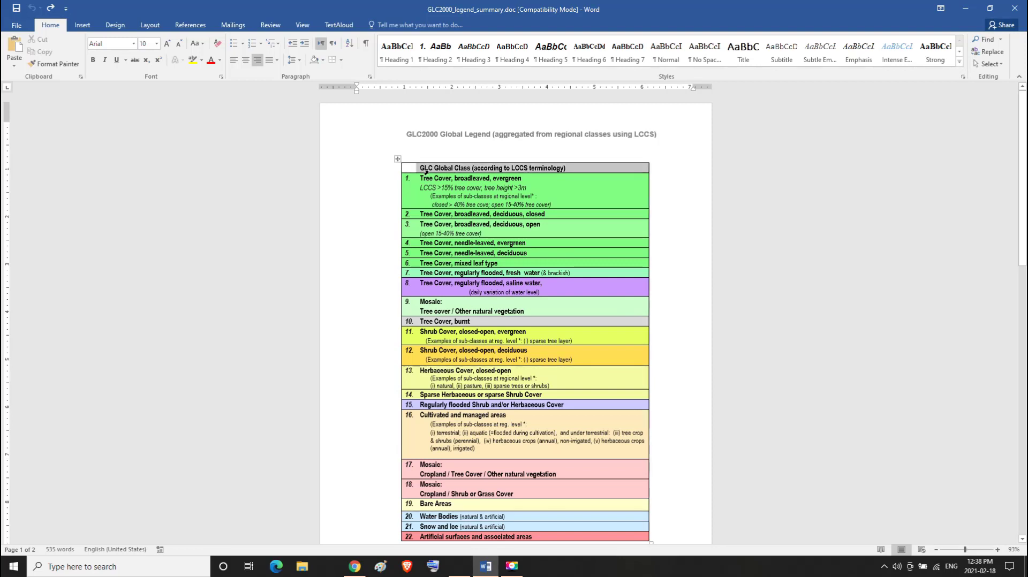
pyautogui.click(429, 174)
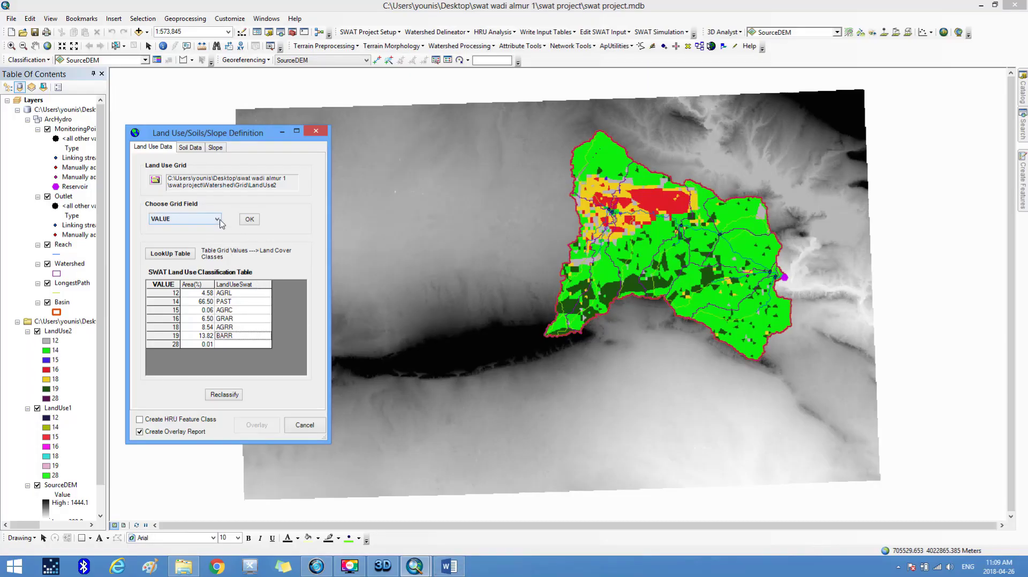
pyautogui.click(244, 344)
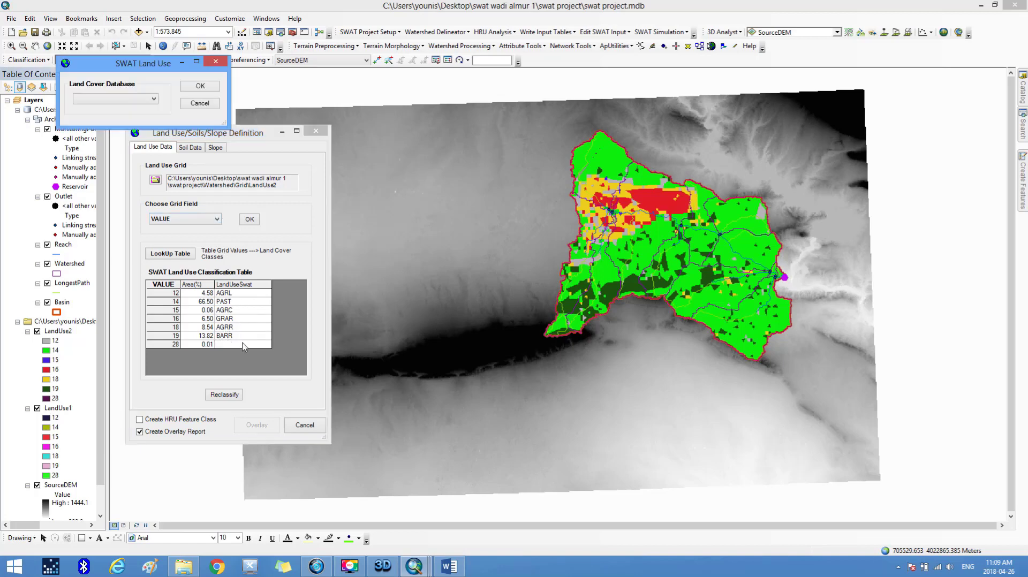
pyautogui.click(154, 98)
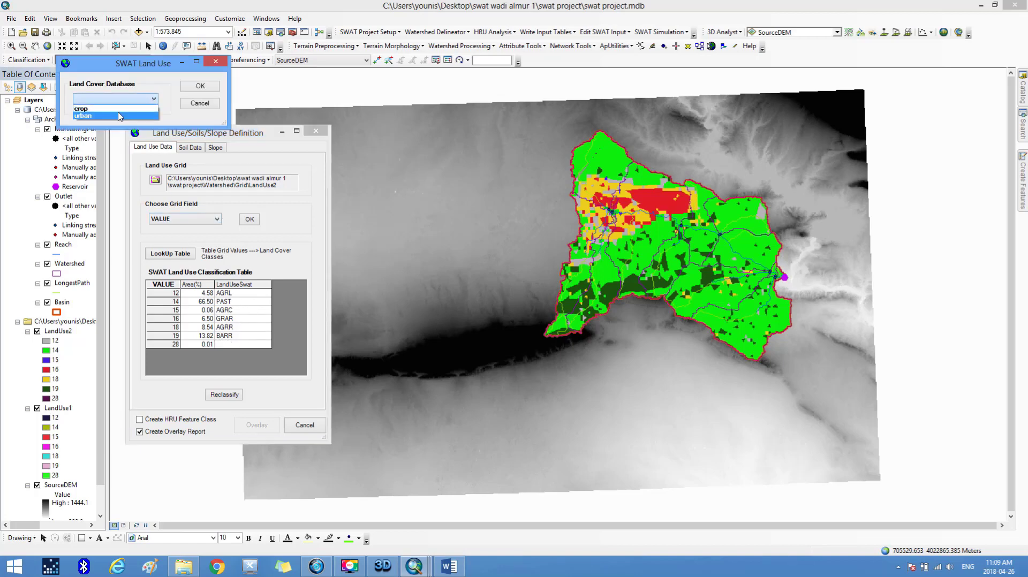
pyautogui.click(120, 116)
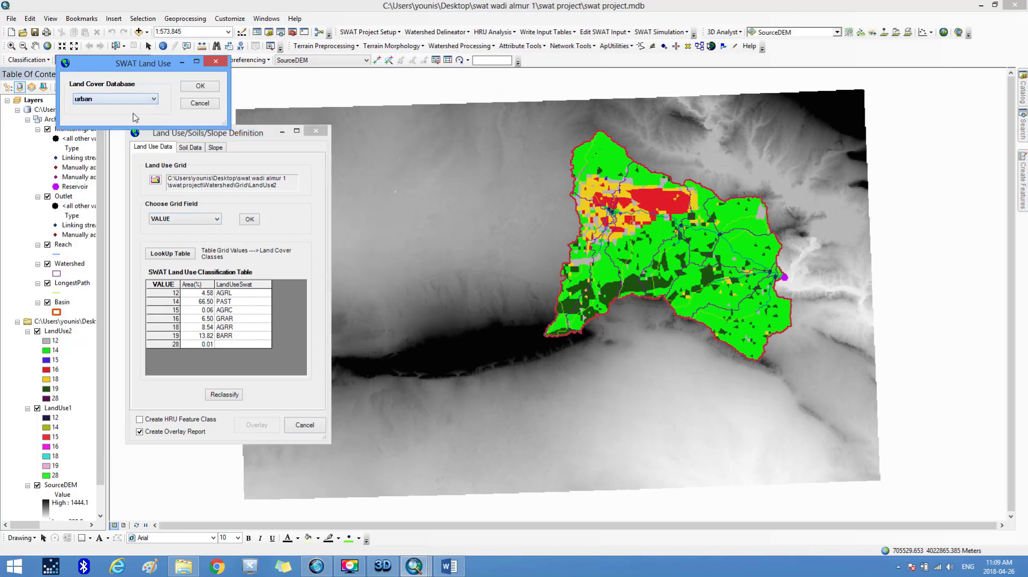
pyautogui.click(198, 87)
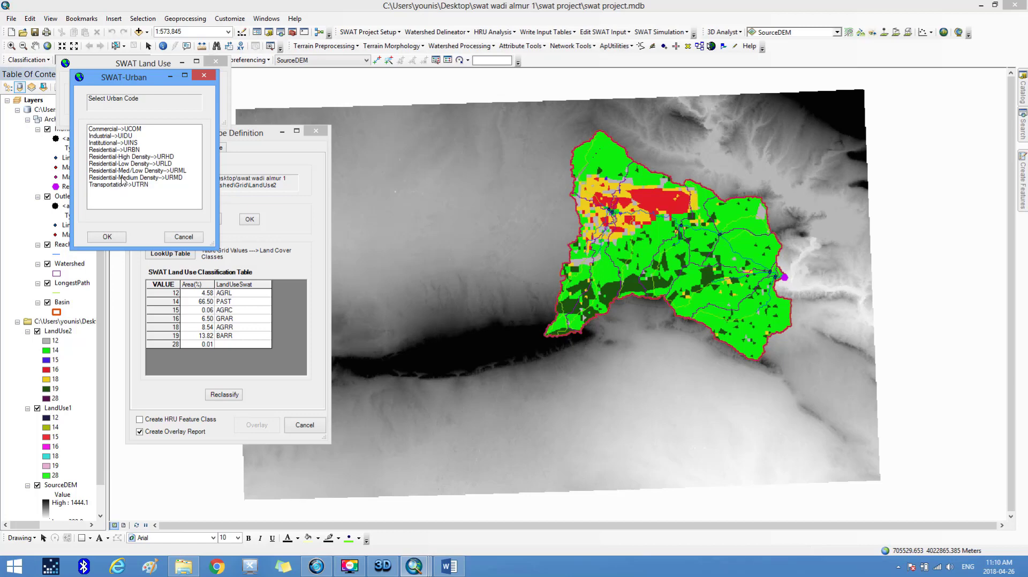
pyautogui.click(122, 136)
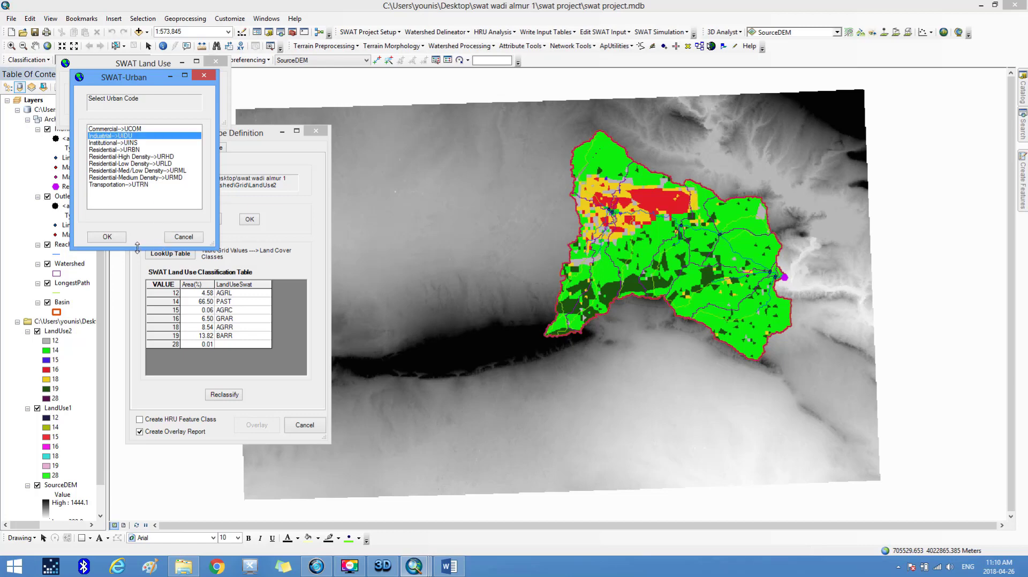
pyautogui.click(133, 129)
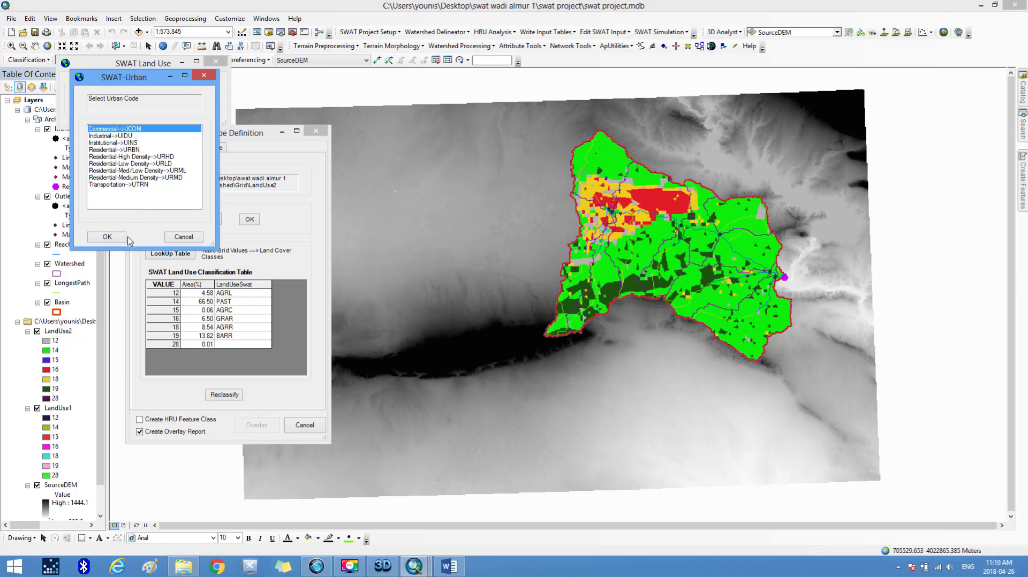
pyautogui.click(107, 238)
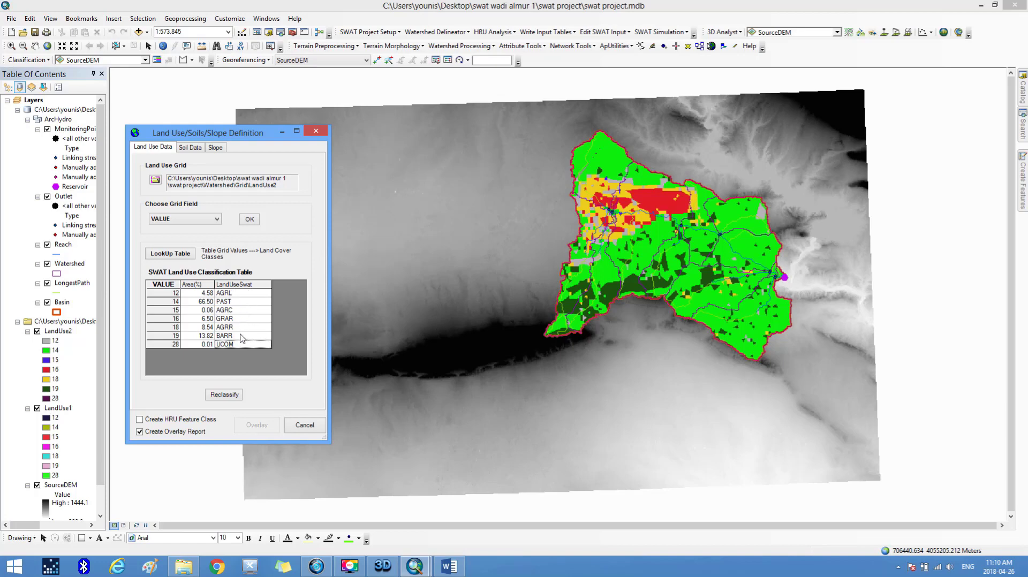
# - Reclassify the land use grid with the assigned SWAT land cover codes and dismiss the completion message
pyautogui.click(219, 395)
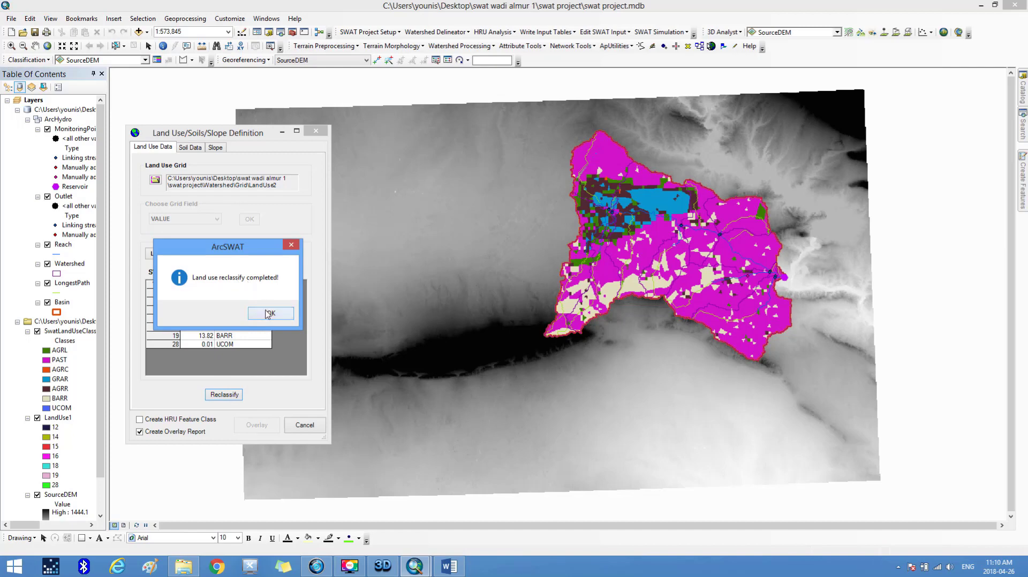
pyautogui.click(269, 314)
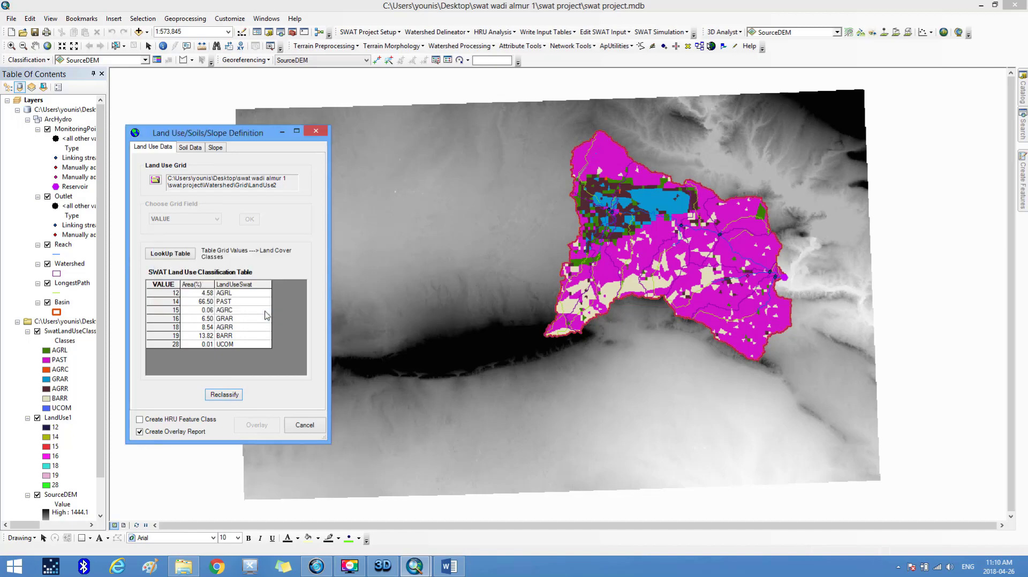